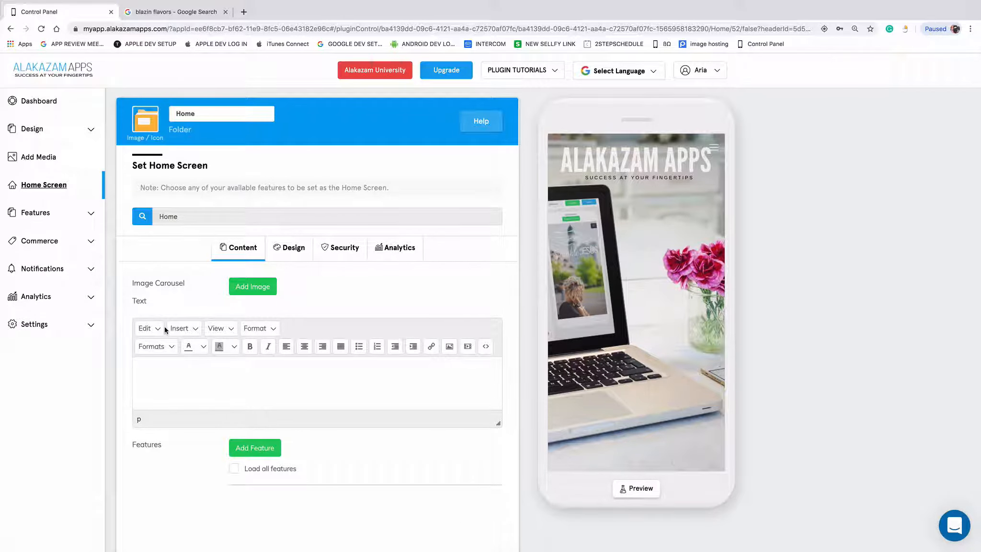
{"action": "left_click", "coordinate": [40, 216]}
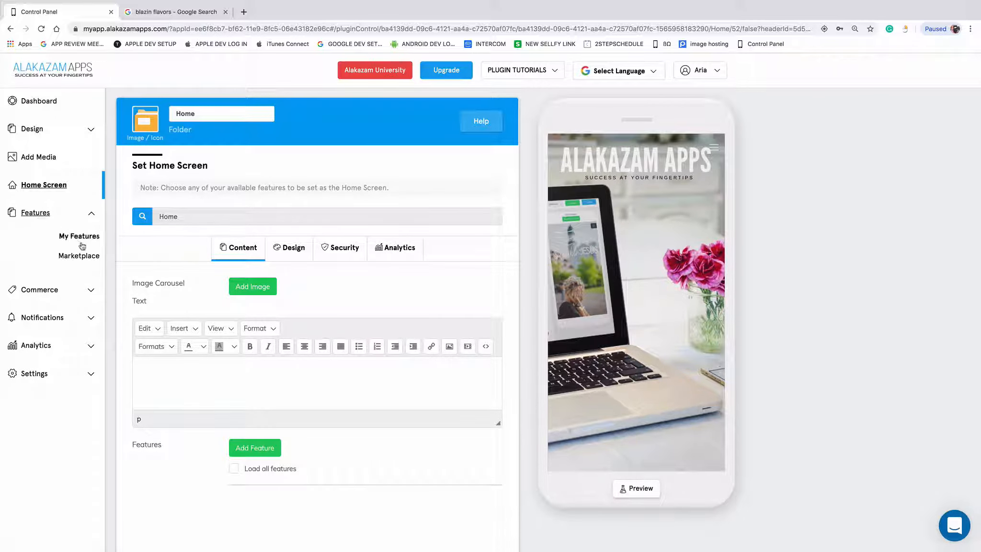
{"action": "left_click", "coordinate": [85, 259]}
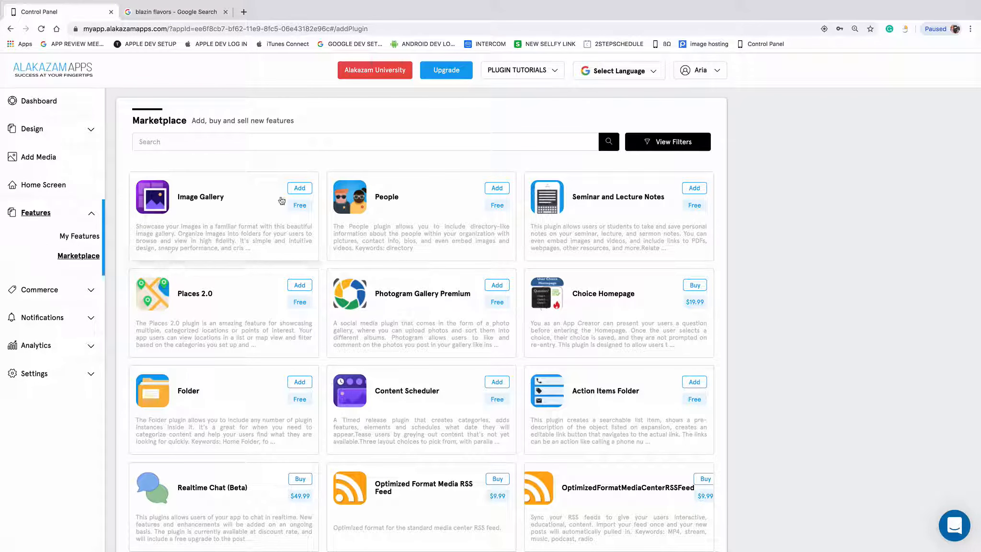
{"action": "left_click", "coordinate": [229, 145]}
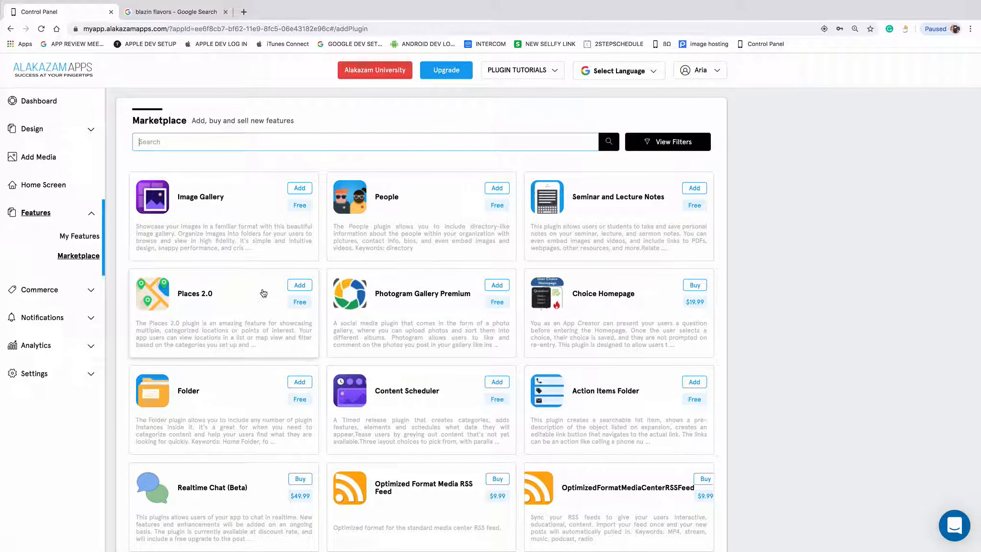
{"action": "left_click", "coordinate": [299, 285]}
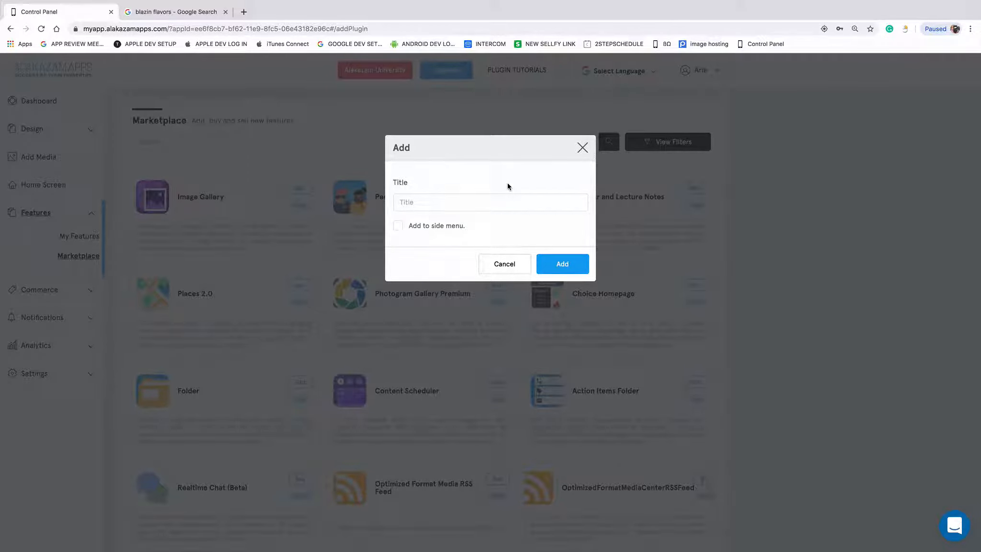
{"action": "left_click", "coordinate": [488, 202]}
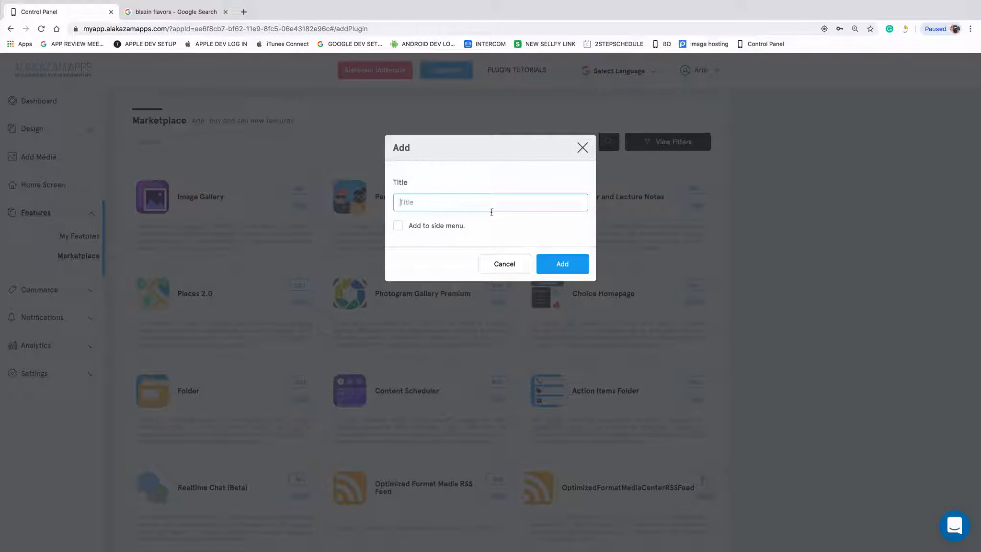
{"action": "left_click", "coordinate": [583, 148]}
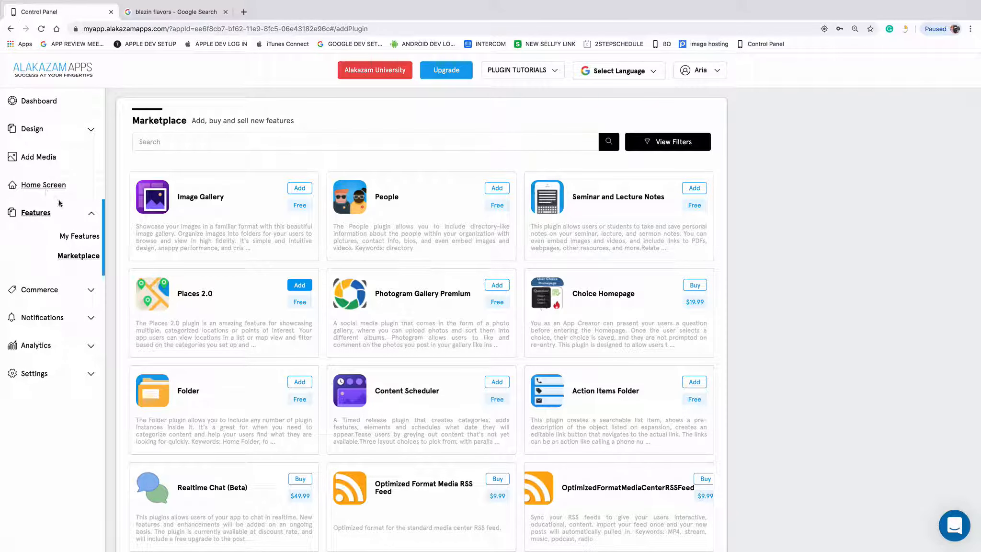
- Open the existing Restaurants feature and add a category named Gourmet
{"action": "left_click", "coordinate": [76, 237]}
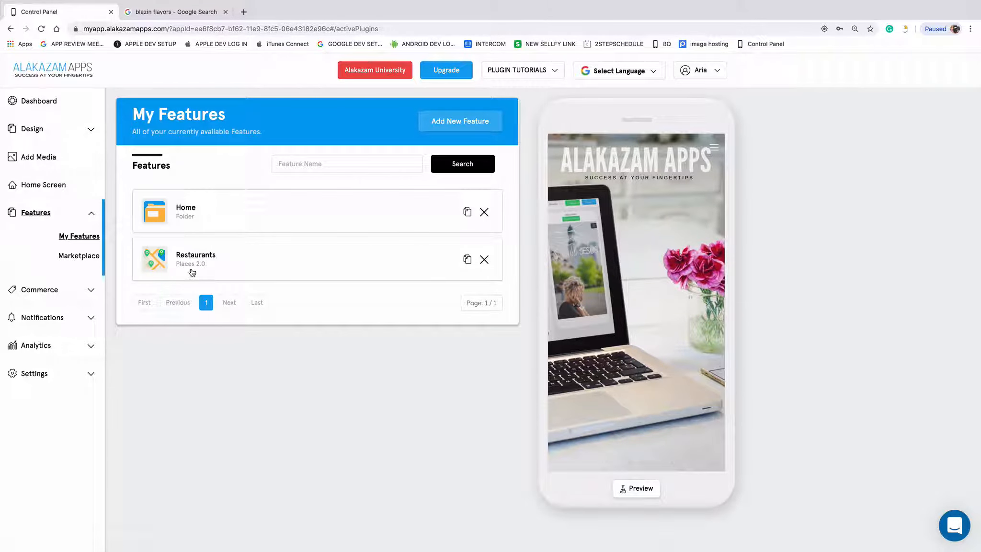
{"action": "left_click", "coordinate": [266, 260]}
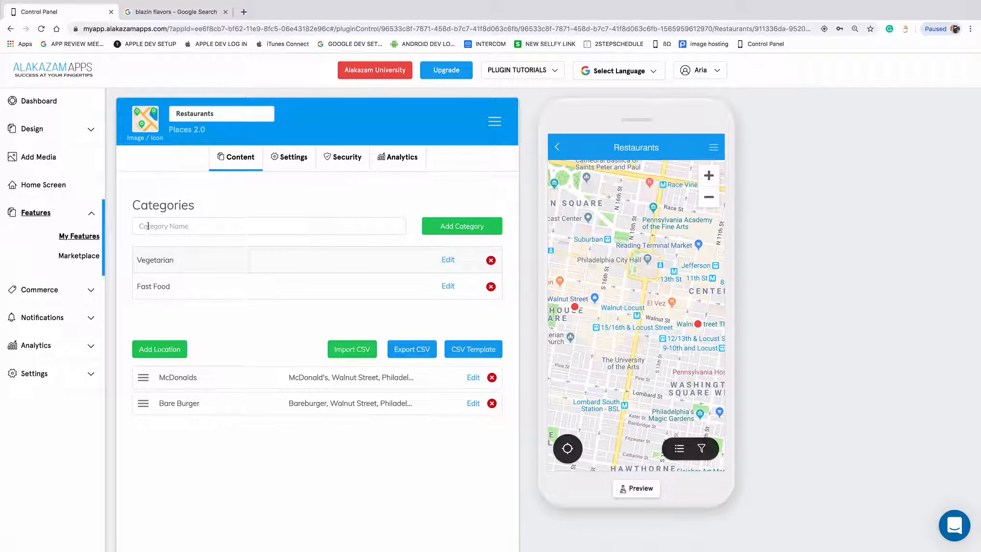
{"action": "left_click", "coordinate": [208, 227]}
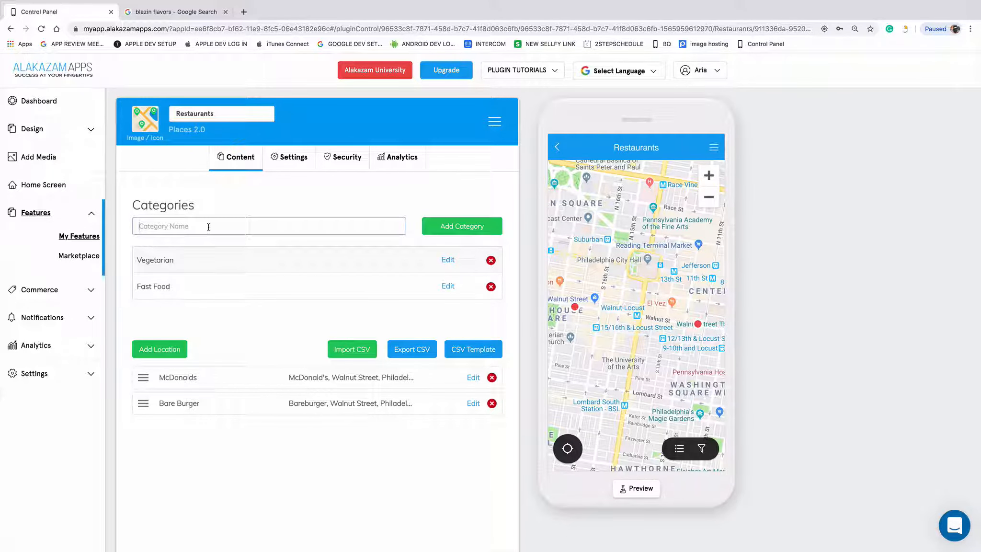
{"action": "type", "text": "Gourmet"}
{"action": "left_click", "coordinate": [441, 229]}
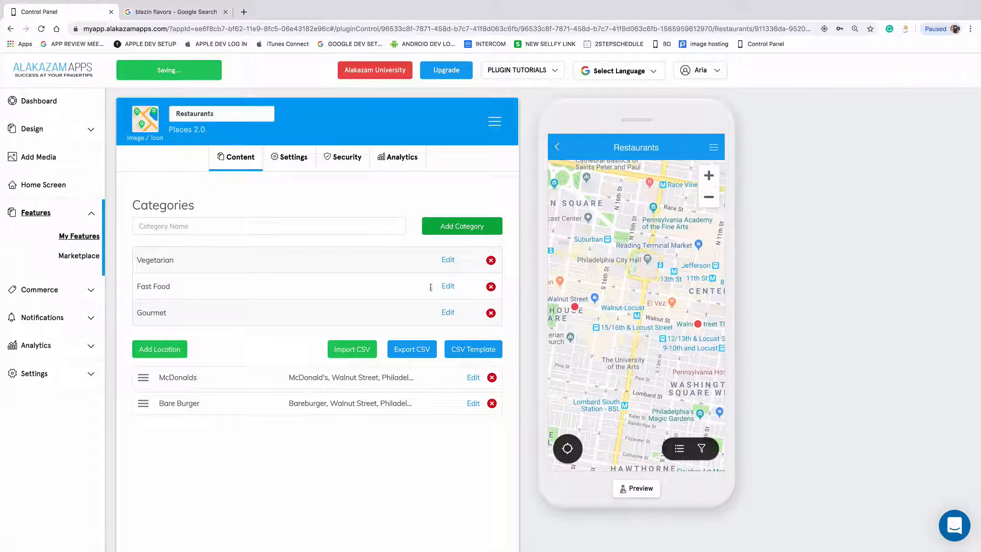
{"action": "left_click", "coordinate": [448, 312]}
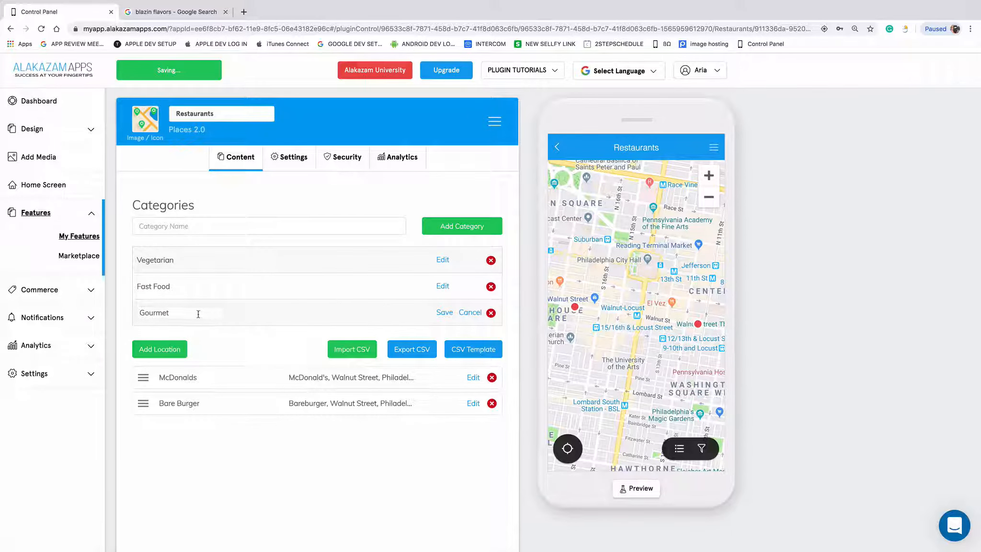
{"action": "left_click", "coordinate": [449, 313]}
- Zoom the map in the phone preview out and back in to examine how the restaurant markers are grouped
{"action": "scroll", "coordinate": [364, 350], "scroll_direction": "down", "scroll_amount": 2}
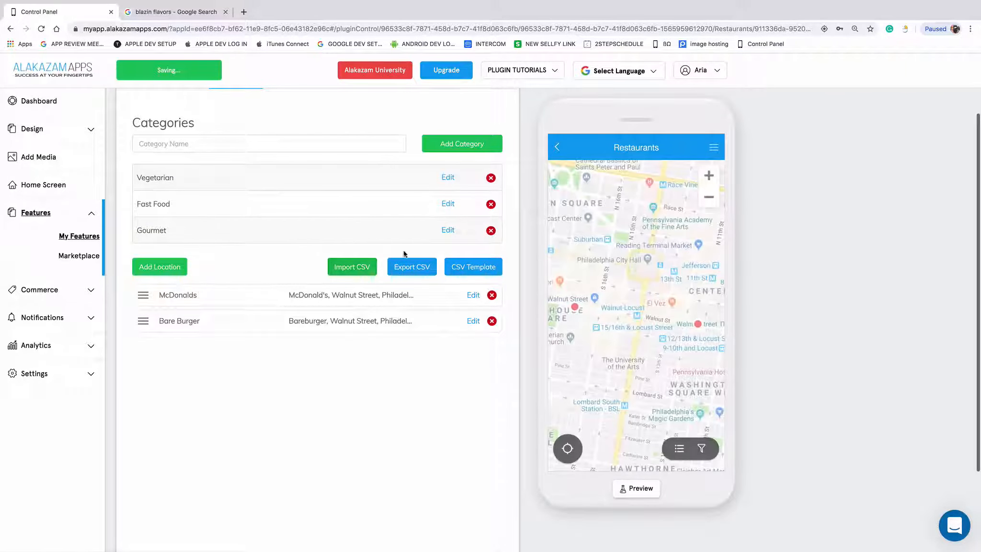
{"action": "scroll", "coordinate": [206, 228], "scroll_direction": "up", "scroll_amount": 1}
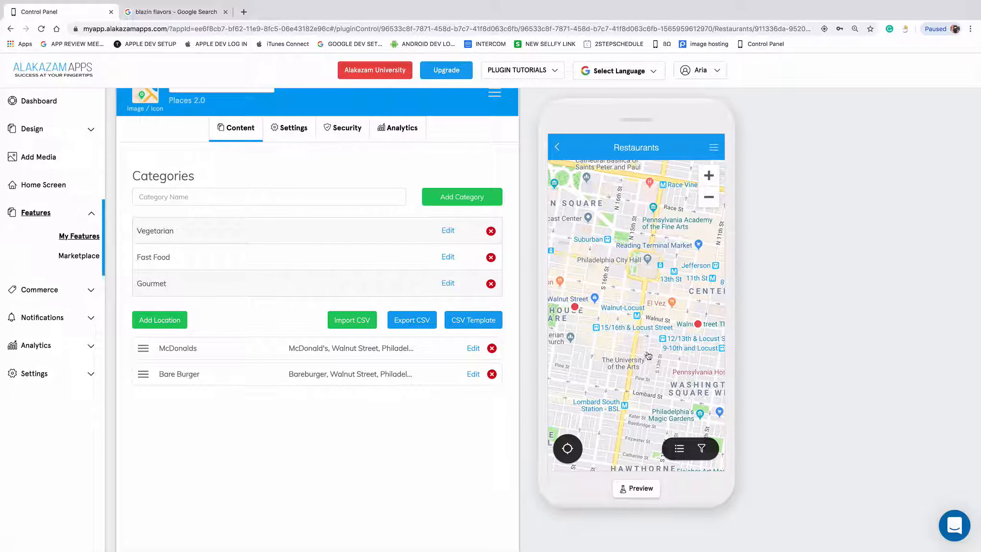
{"action": "left_click", "coordinate": [707, 201]}
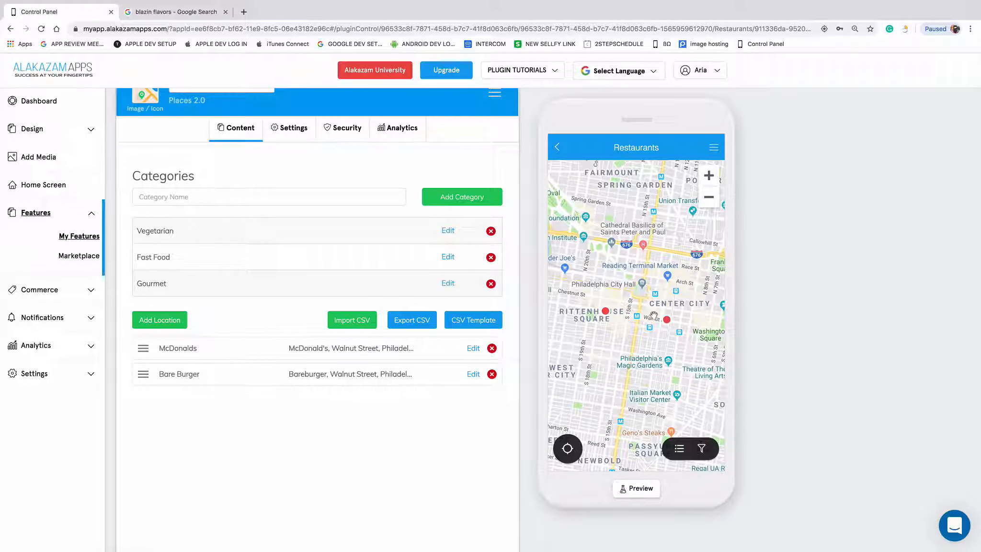
{"action": "left_click", "coordinate": [707, 204]}
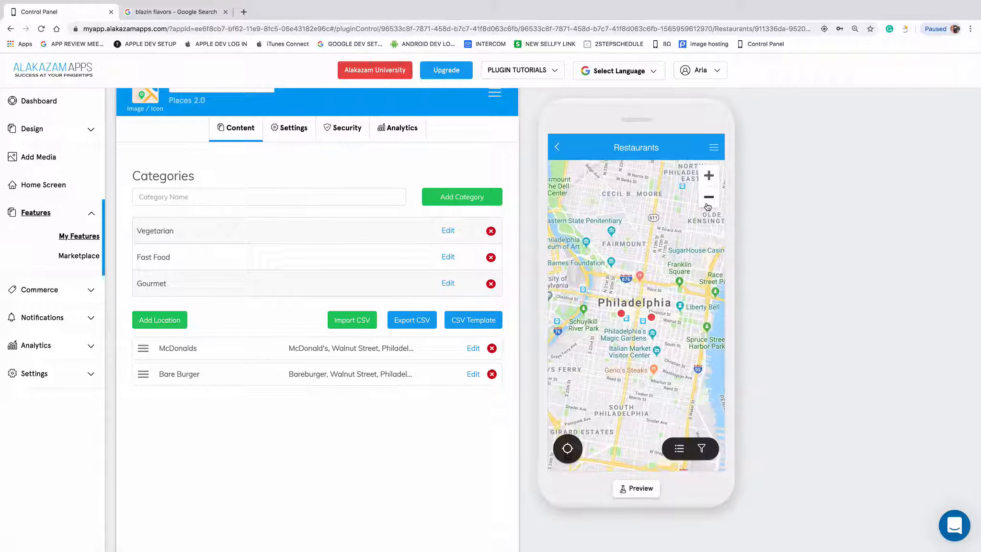
{"action": "left_click", "coordinate": [707, 205]}
{"action": "left_click", "coordinate": [707, 205]}
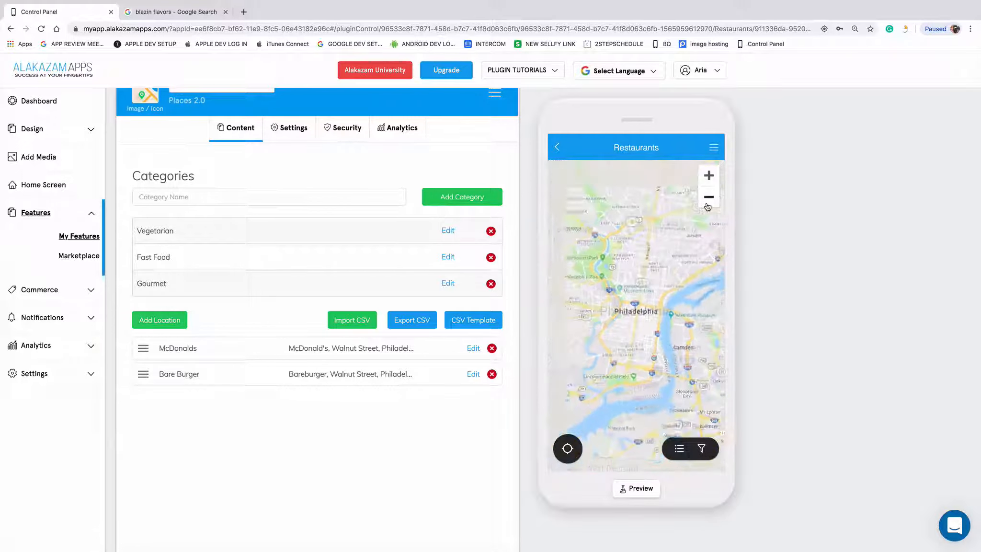
{"action": "left_click", "coordinate": [709, 176]}
{"action": "left_click", "coordinate": [709, 180]}
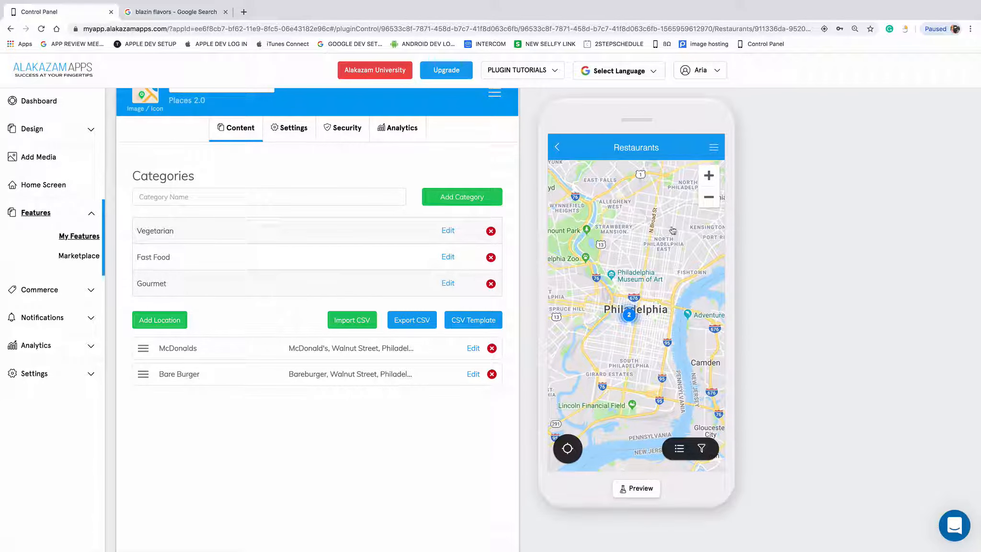
- Switch the phone preview to list view, examine the listed restaurants, and leave the Restaurants preview
{"action": "left_click", "coordinate": [680, 449]}
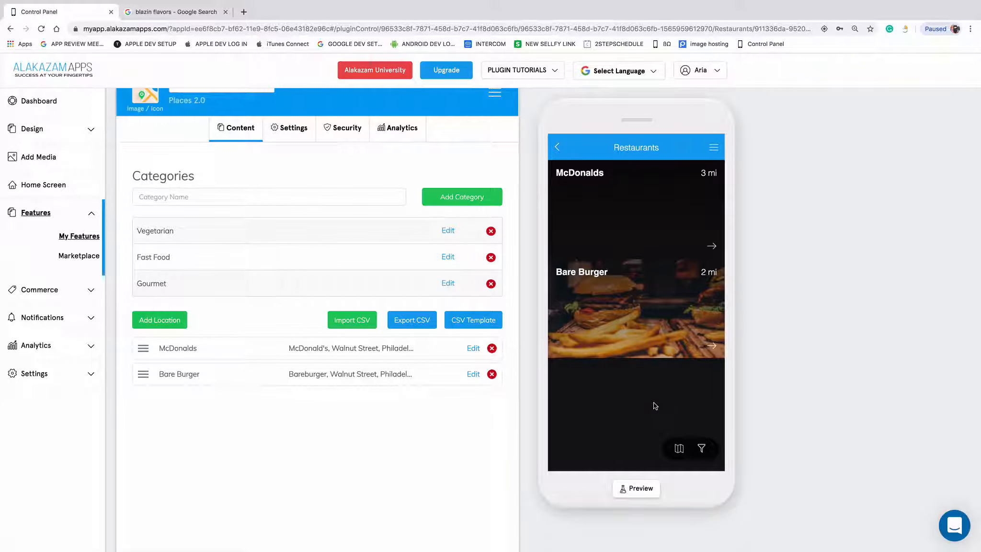
{"action": "scroll", "coordinate": [637, 362], "scroll_direction": "down", "scroll_amount": 3}
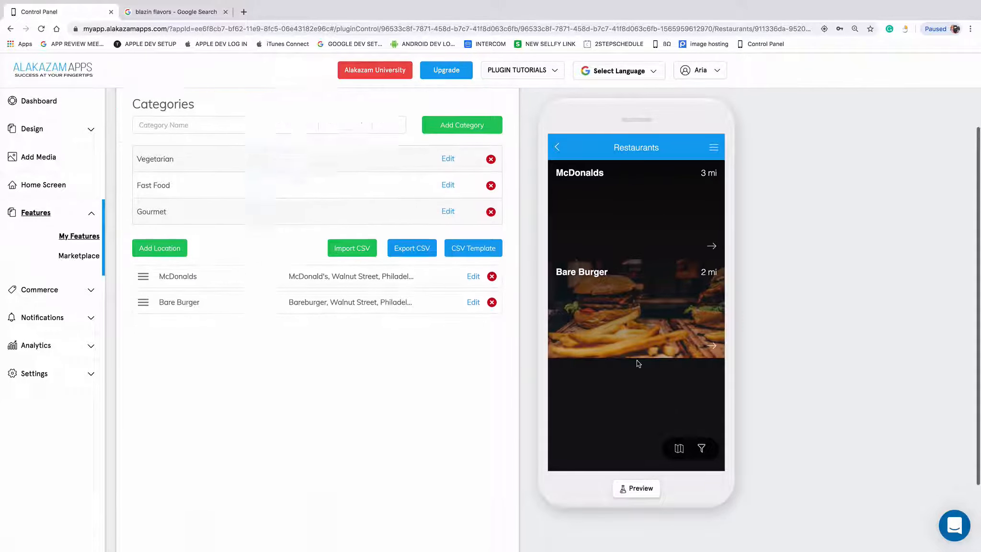
{"action": "scroll", "coordinate": [637, 361], "scroll_direction": "up", "scroll_amount": 3}
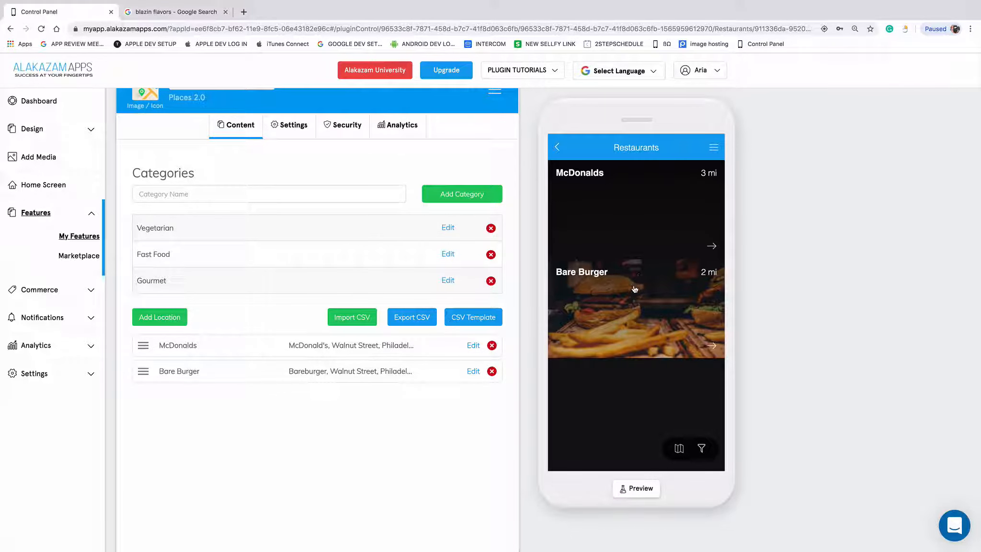
{"action": "left_click", "coordinate": [558, 148]}
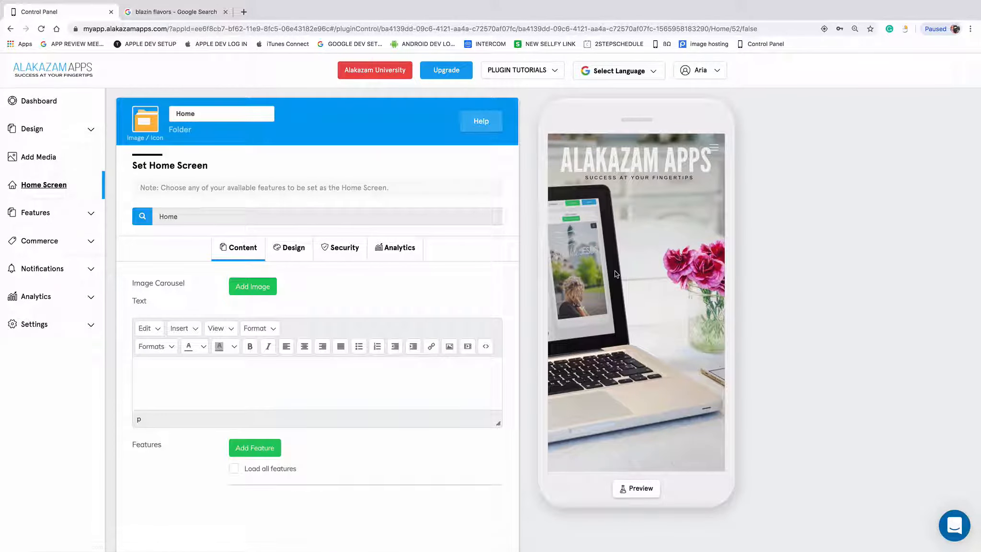
- Reopen the Restaurants feature and start a new location titled Blazin Flavors
{"action": "left_click", "coordinate": [46, 215]}
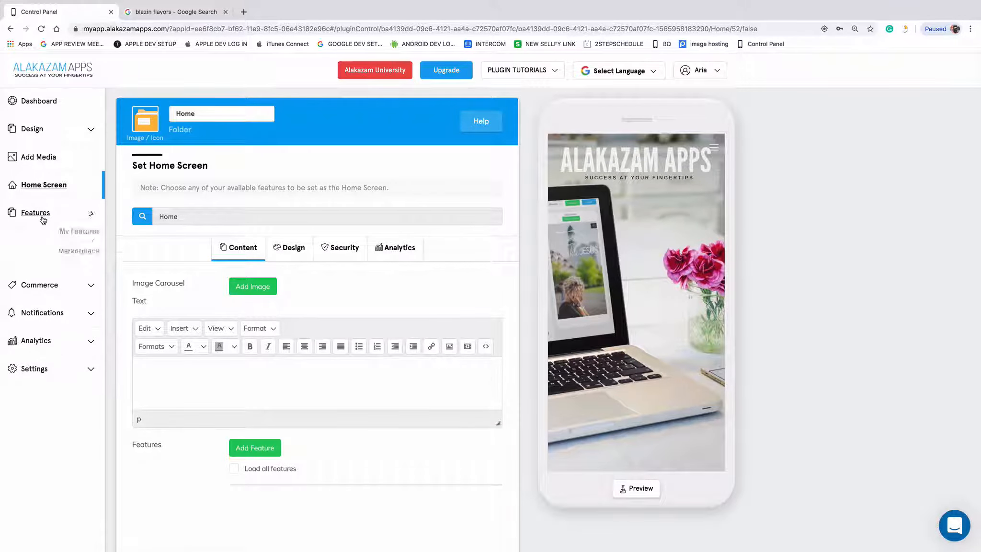
{"action": "left_click", "coordinate": [80, 238]}
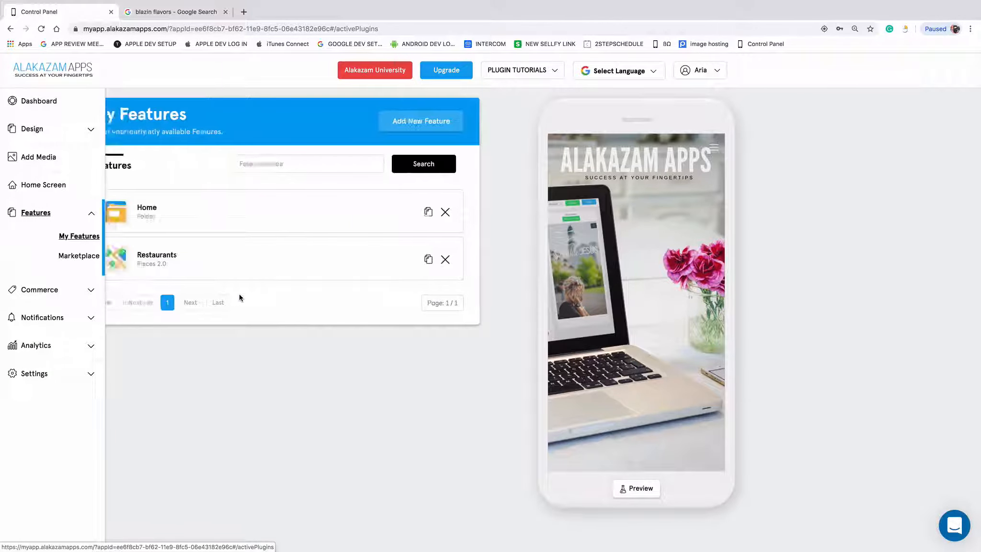
{"action": "left_click", "coordinate": [258, 263]}
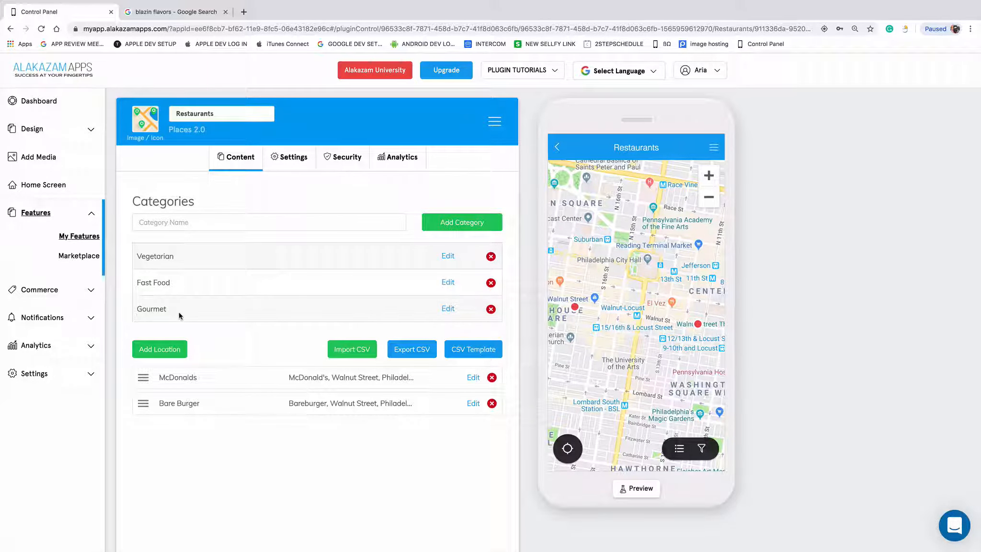
{"action": "left_click", "coordinate": [162, 349]}
{"action": "scroll", "coordinate": [162, 354], "scroll_direction": "down", "scroll_amount": 2}
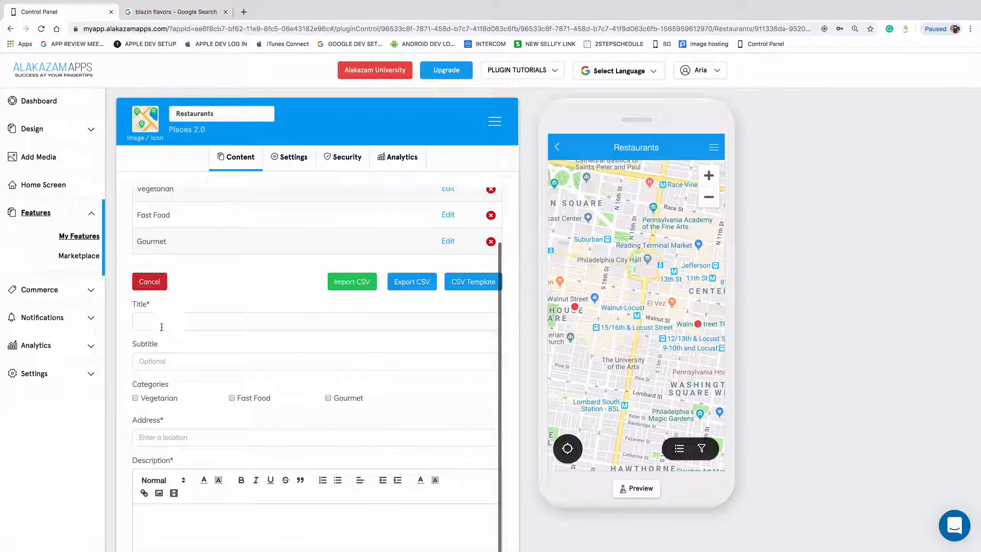
{"action": "scroll", "coordinate": [161, 322], "scroll_direction": "down", "scroll_amount": 2}
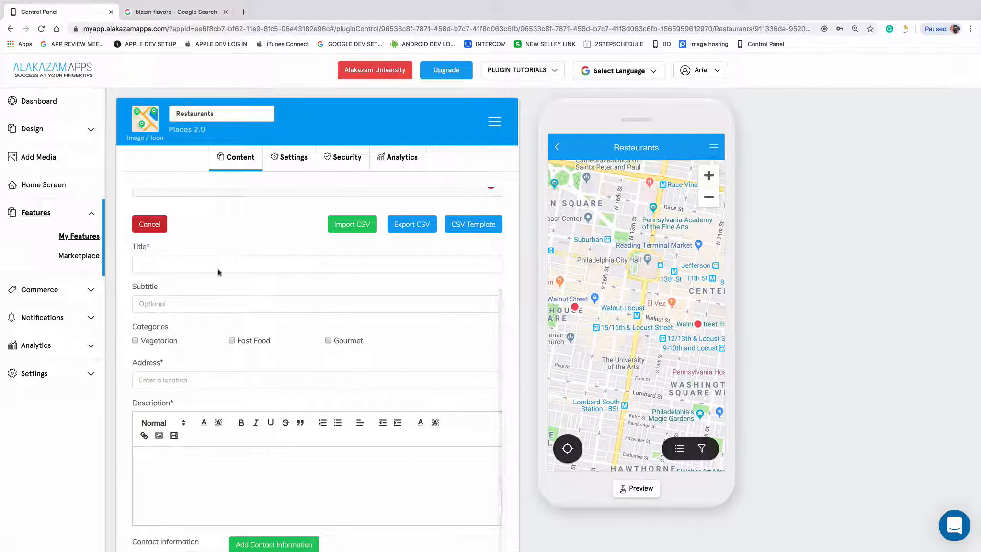
{"action": "left_click", "coordinate": [170, 265]}
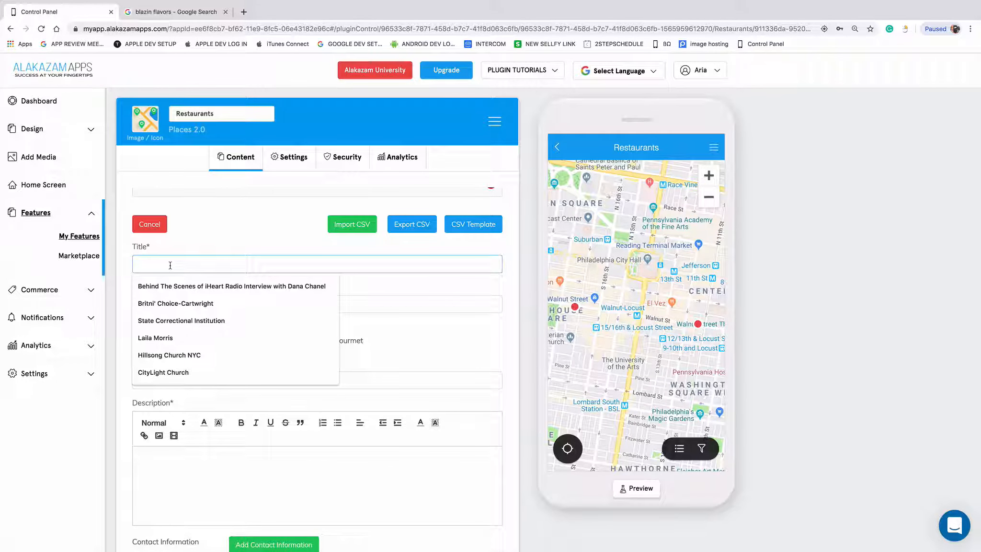
{"action": "type", "text": "Blazin"}
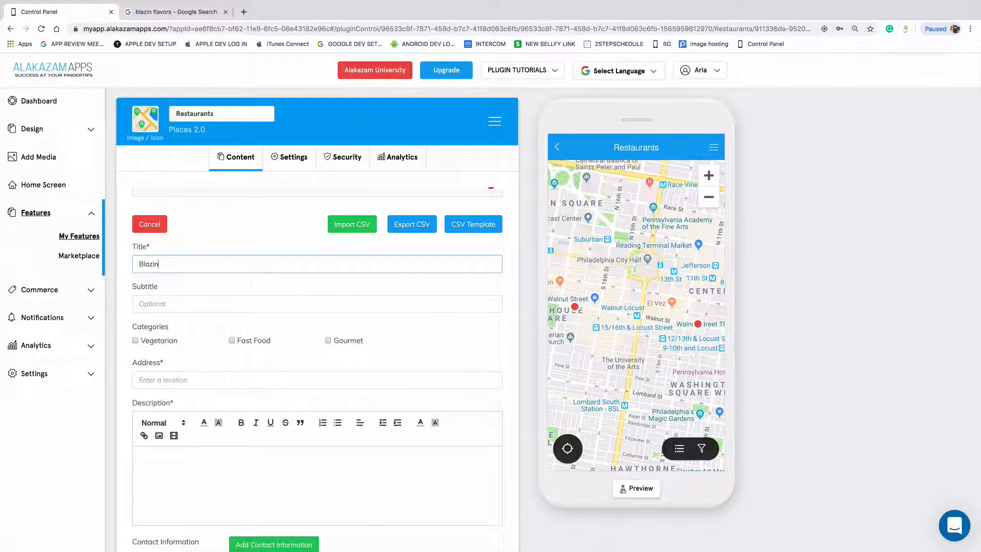
{"action": "type", "text": " Flavors"}
- Assign the new Blazin Flavors location to the Gourmet category
{"action": "scroll", "coordinate": [176, 305], "scroll_direction": "down", "scroll_amount": 1}
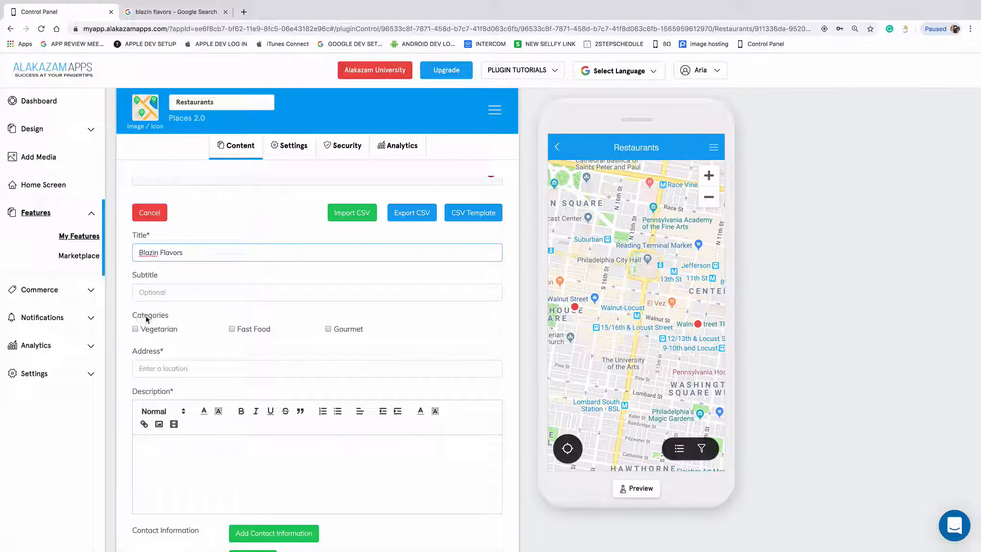
{"action": "scroll", "coordinate": [163, 318], "scroll_direction": "up", "scroll_amount": 5}
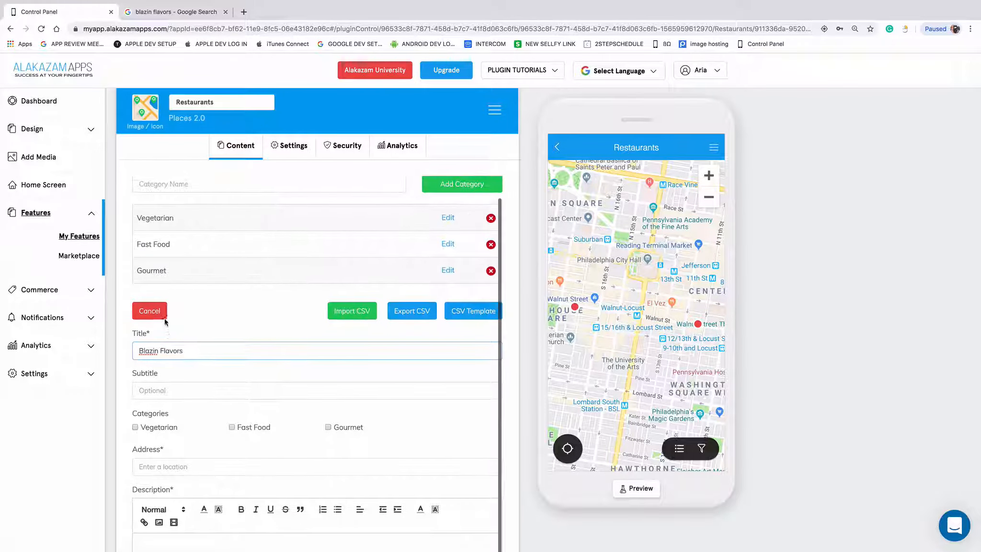
{"action": "scroll", "coordinate": [220, 383], "scroll_direction": "down", "scroll_amount": 2}
{"action": "left_click", "coordinate": [327, 396]}
{"action": "scroll", "coordinate": [328, 397], "scroll_direction": "down", "scroll_amount": 1}
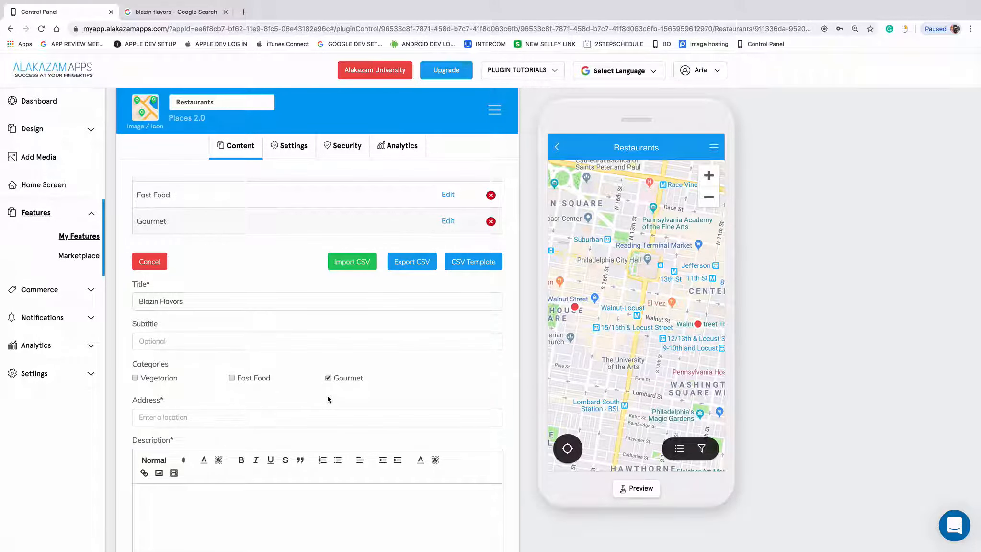
- Search the address for Blazin and choose the Blazin Flavorz suggestion in Philadelphia as the location's address
{"action": "scroll", "coordinate": [327, 395], "scroll_direction": "down", "scroll_amount": 2}
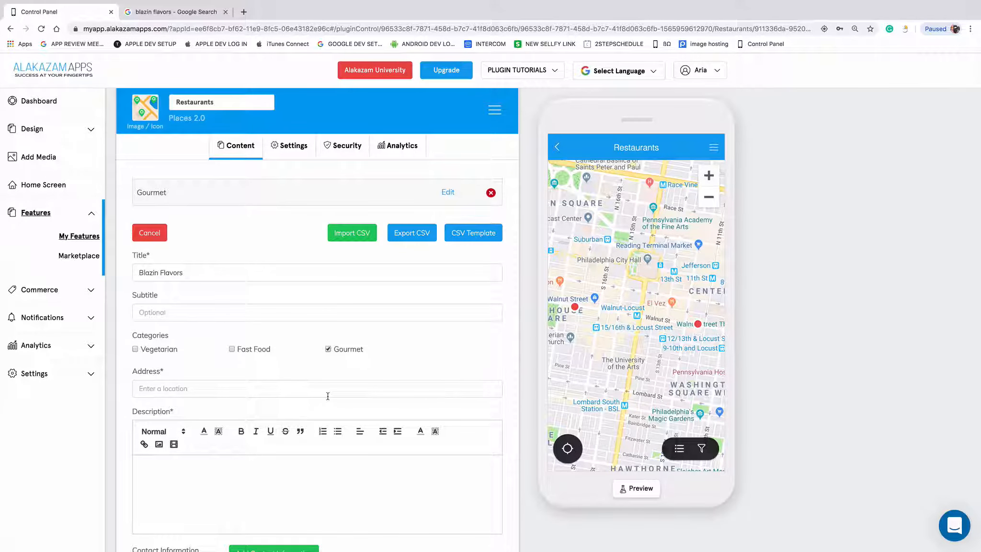
{"action": "scroll", "coordinate": [327, 396], "scroll_direction": "down", "scroll_amount": 1}
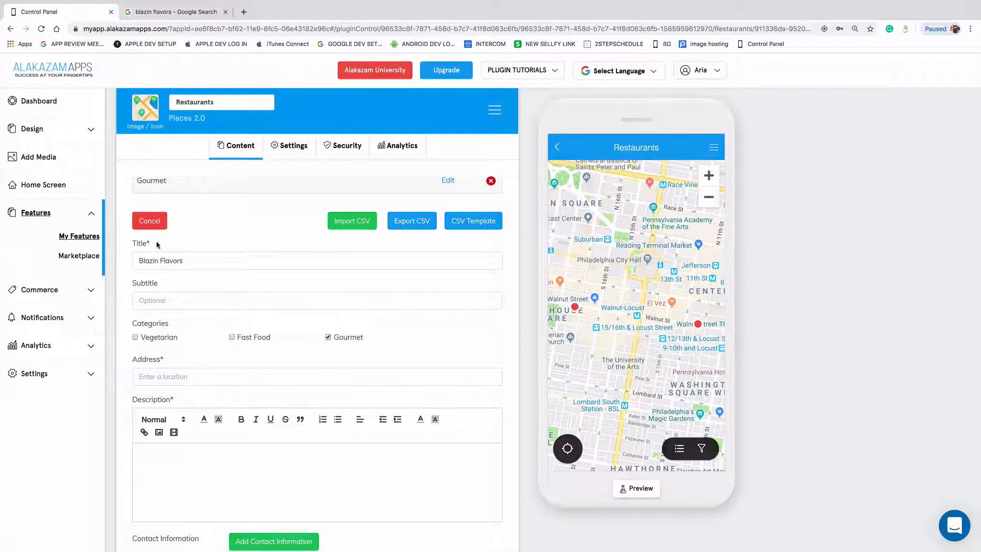
{"action": "left_click", "coordinate": [165, 377]}
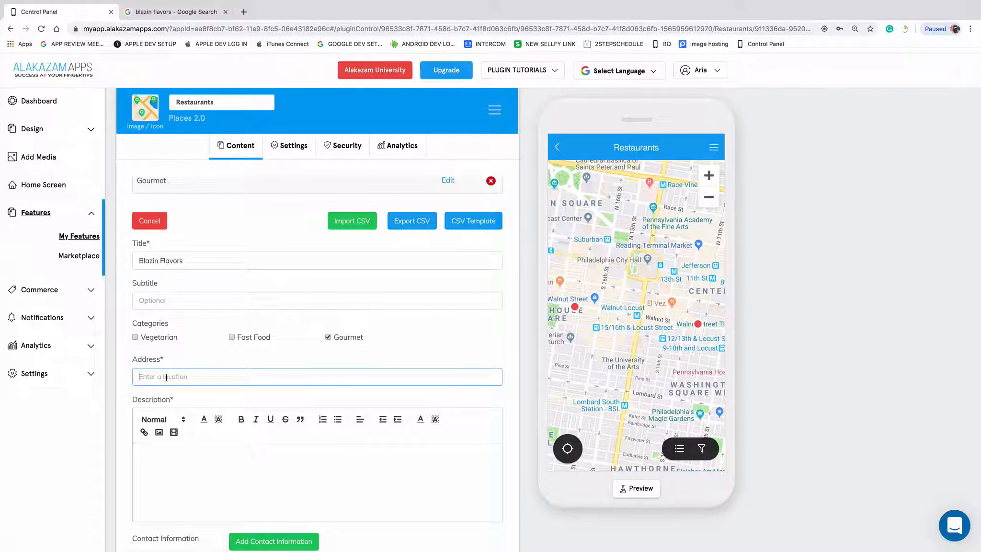
{"action": "type", "text": "Bla"}
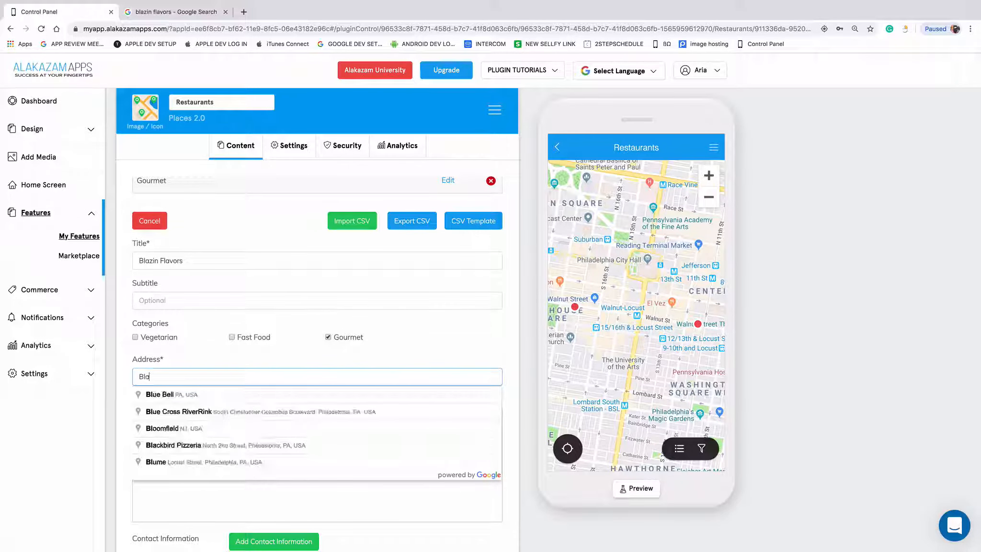
{"action": "type", "text": "zin"}
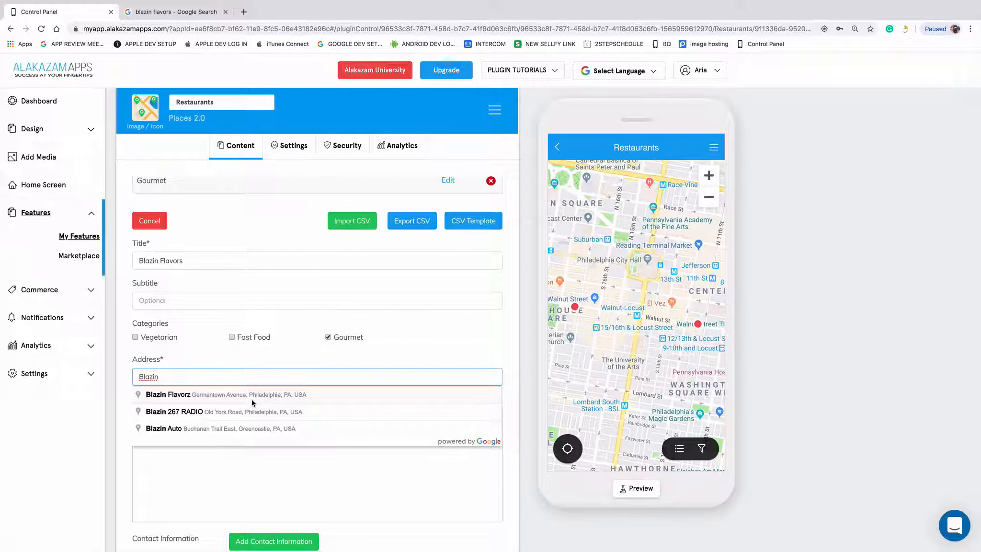
{"action": "left_click", "coordinate": [269, 395]}
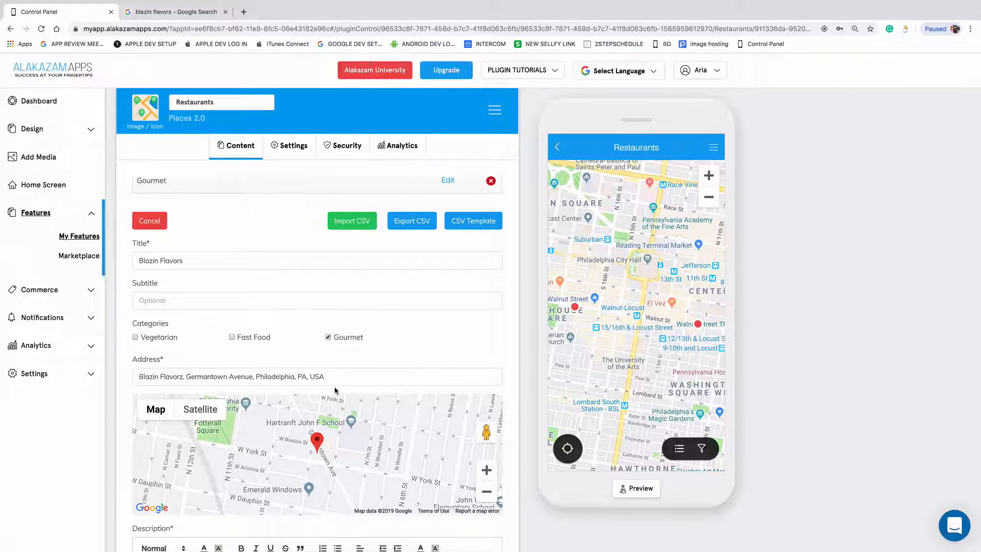
- Switch to the Google results for Blazin Flavors and compare the restaurant's listed address with the location form's address and map
{"action": "left_click", "coordinate": [176, 17]}
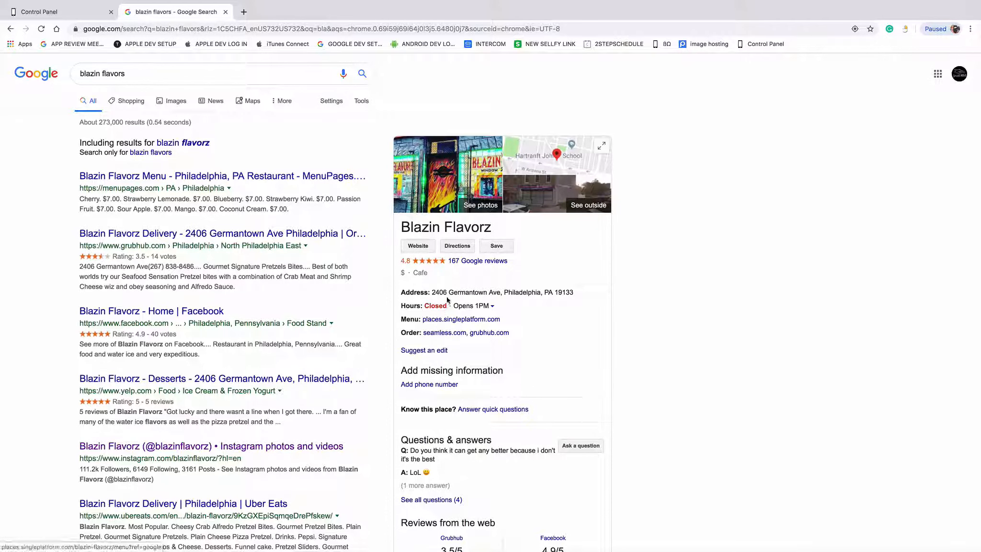
{"action": "mouse_move", "coordinate": [431, 292]}
{"action": "left_mouse_down"}
{"action": "mouse_move", "coordinate": [572, 292]}
{"action": "mouse_move", "coordinate": [403, 292]}
{"action": "mouse_move", "coordinate": [437, 291]}
{"action": "left_mouse_up"}
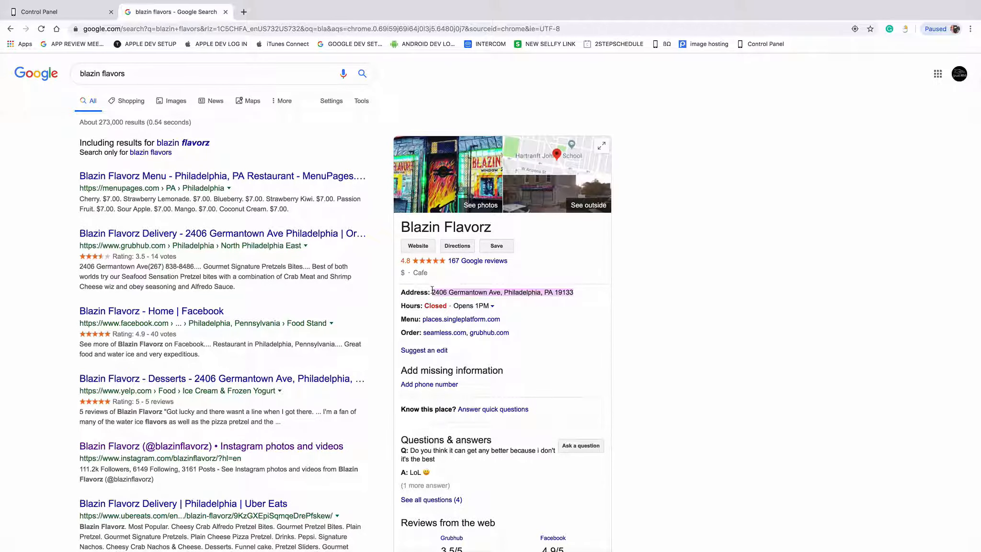
{"action": "left_click", "coordinate": [53, 12]}
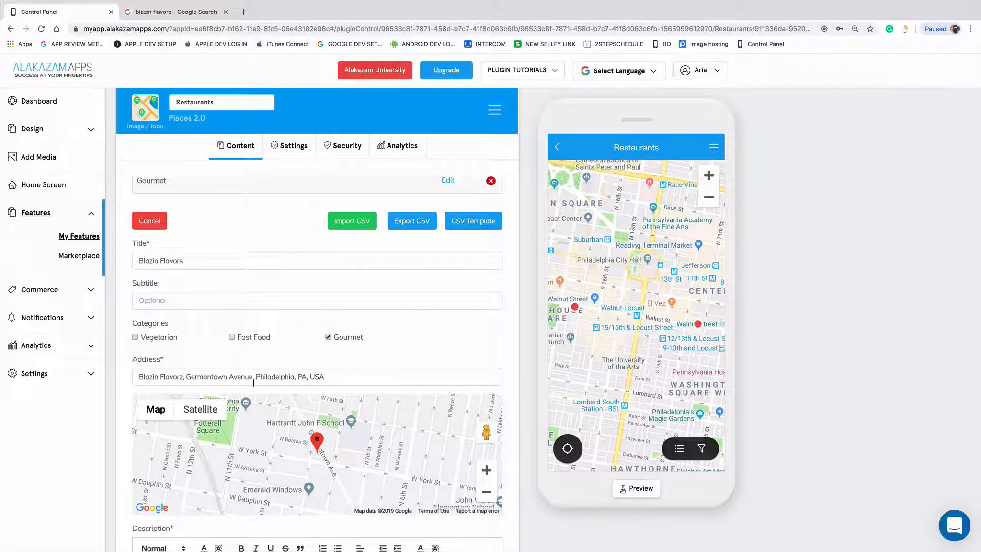
{"action": "scroll", "coordinate": [319, 382], "scroll_direction": "down", "scroll_amount": 2}
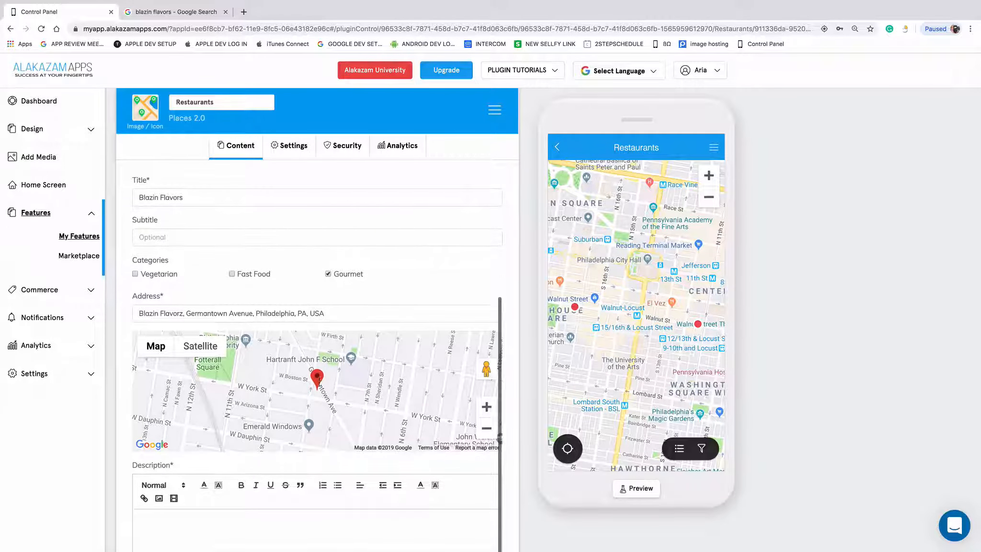
{"action": "scroll", "coordinate": [318, 386], "scroll_direction": "down", "scroll_amount": 1}
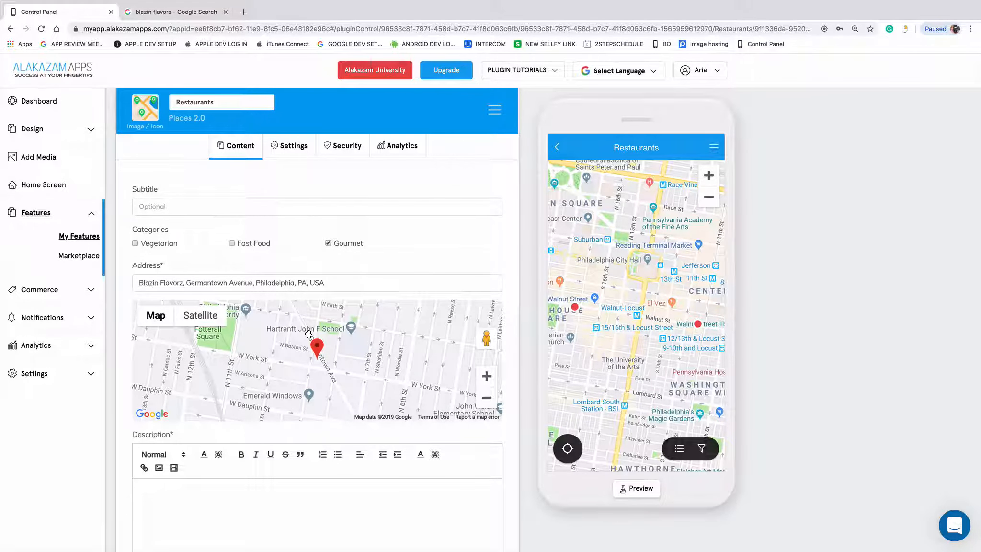
{"action": "scroll", "coordinate": [309, 334], "scroll_direction": "down", "scroll_amount": 1}
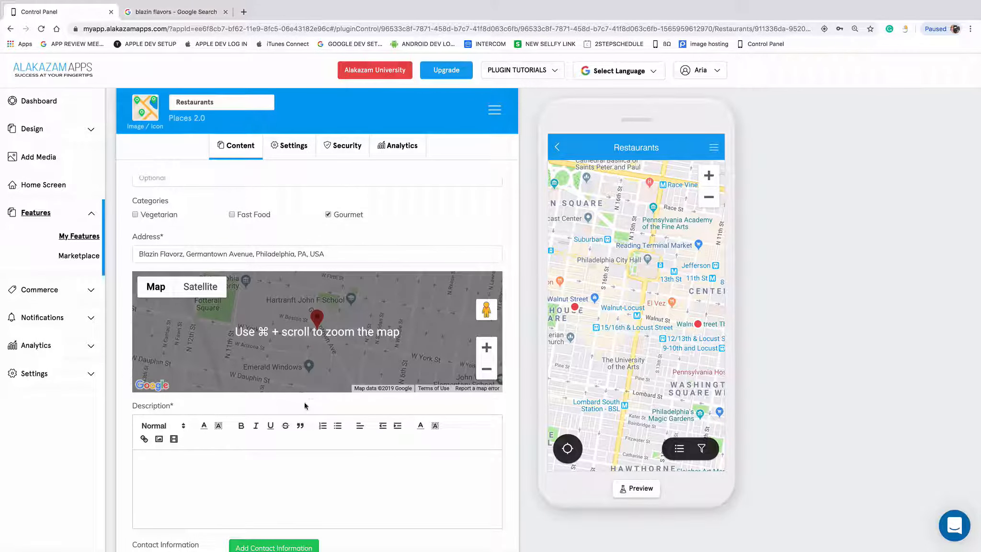
{"action": "scroll", "coordinate": [302, 405], "scroll_direction": "down", "scroll_amount": 3}
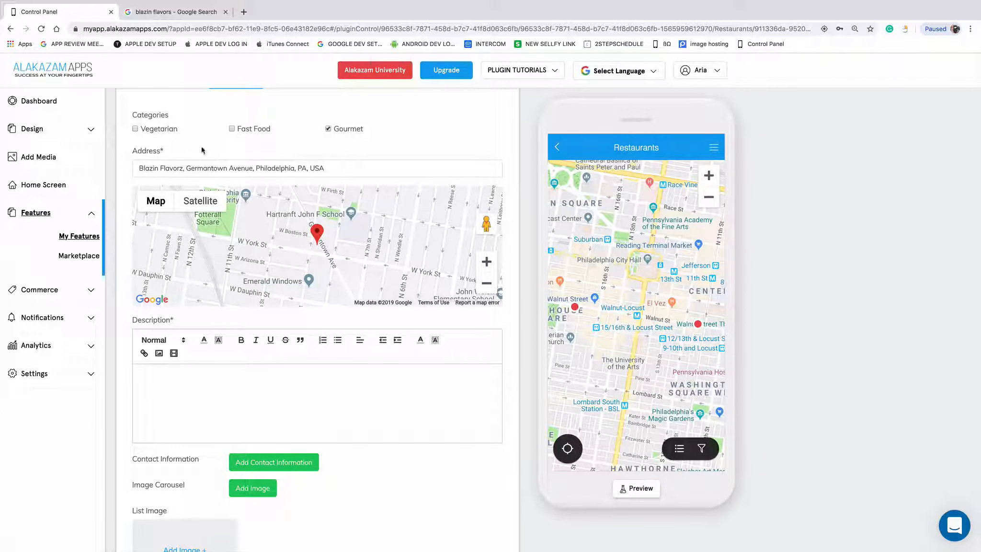
- Consult the restaurant's Google listing and enter Gourmet Desserts as the location's description
{"action": "left_click", "coordinate": [178, 14]}
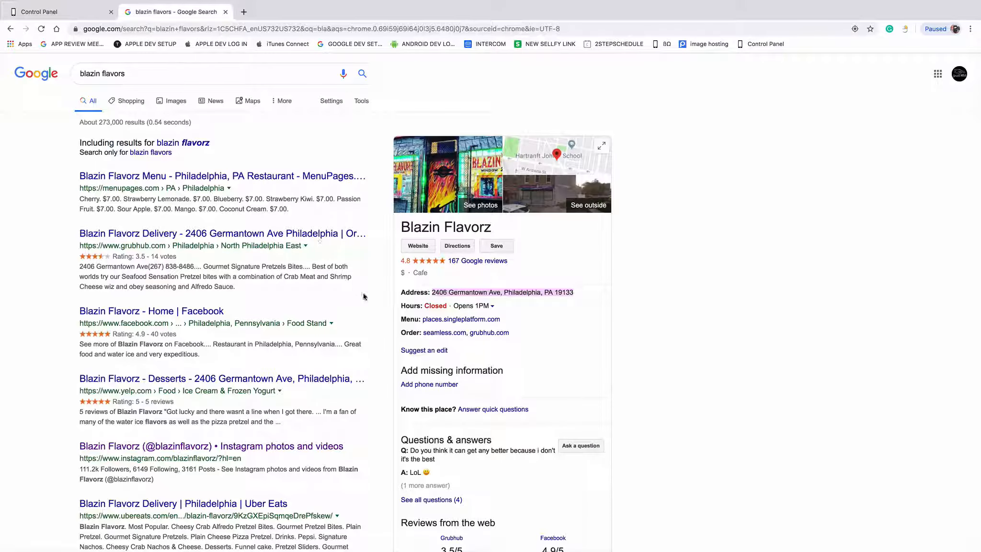
{"action": "left_click", "coordinate": [41, 15]}
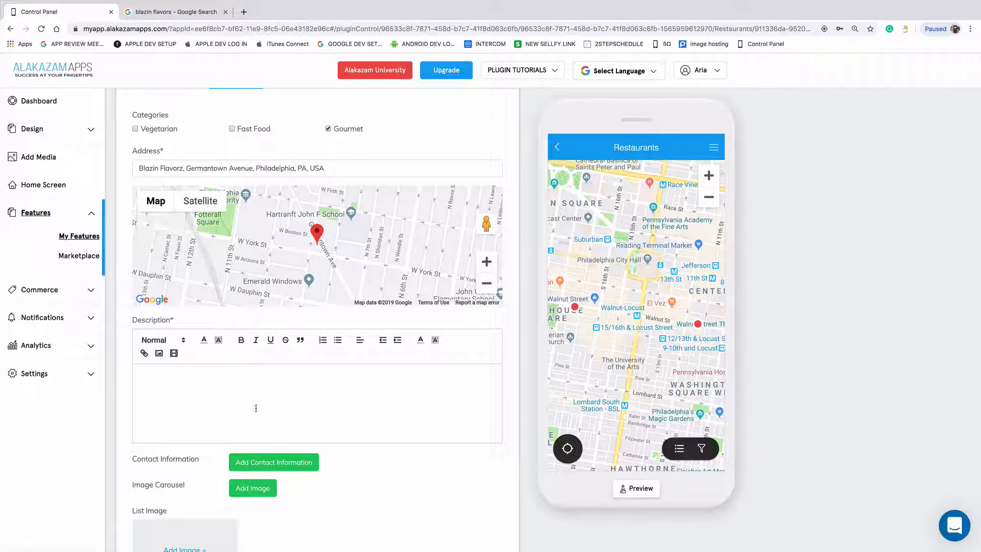
{"action": "scroll", "coordinate": [256, 408], "scroll_direction": "down", "scroll_amount": 1}
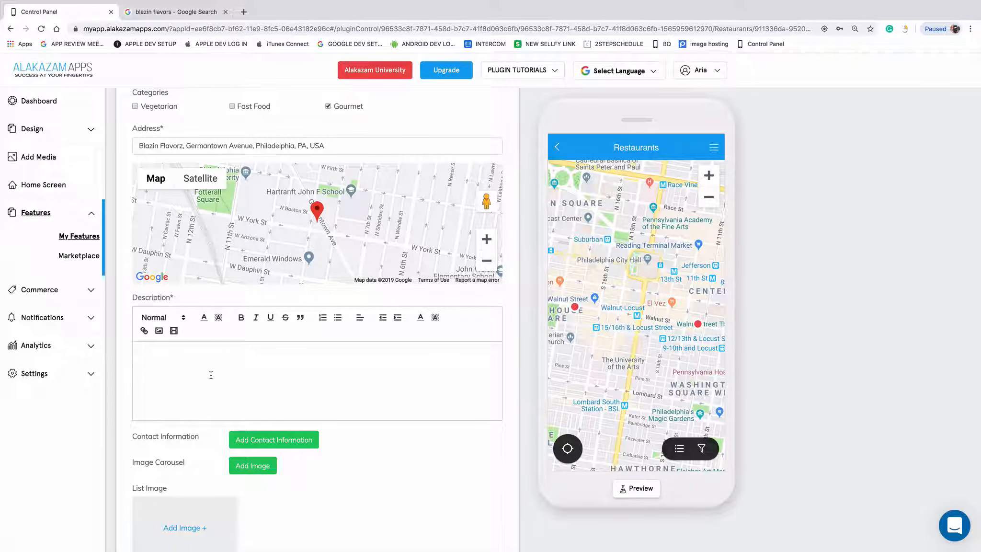
{"action": "scroll", "coordinate": [210, 375], "scroll_direction": "down", "scroll_amount": 3}
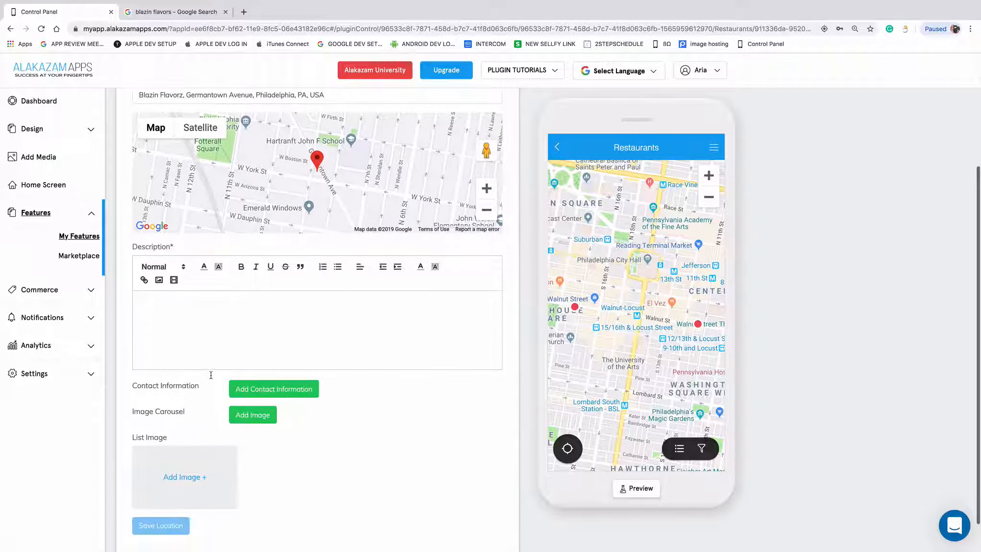
{"action": "left_click", "coordinate": [187, 285]}
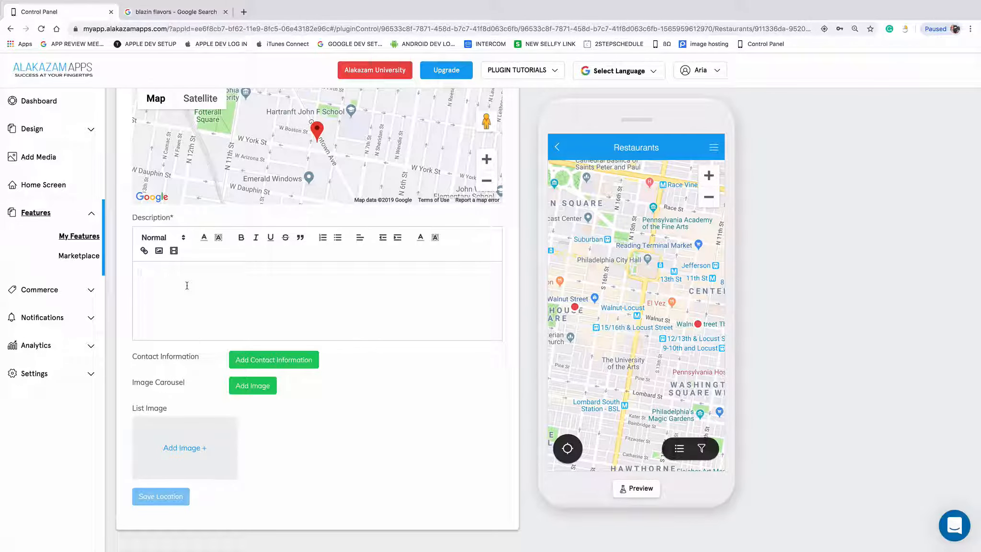
{"action": "left_click", "coordinate": [170, 12]}
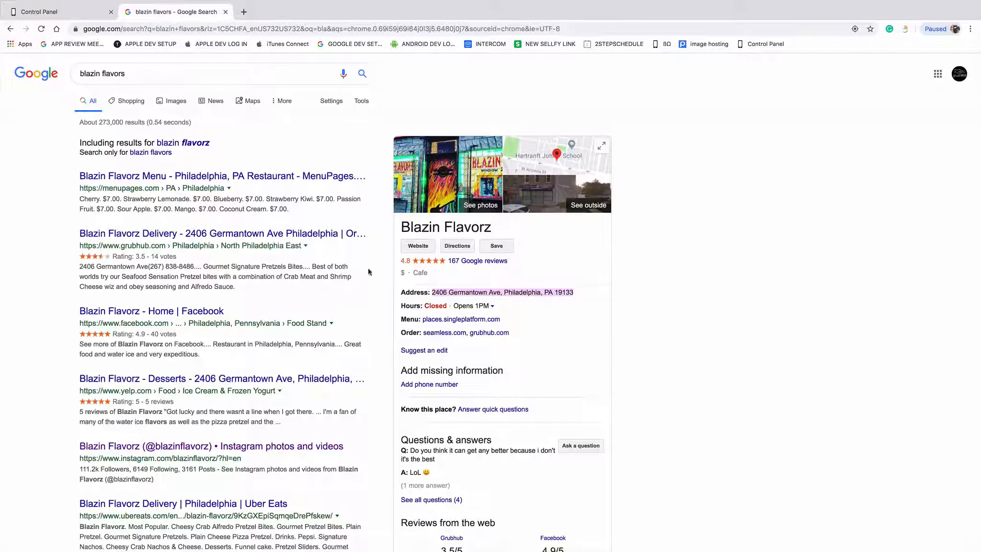
{"action": "left_click", "coordinate": [88, 13]}
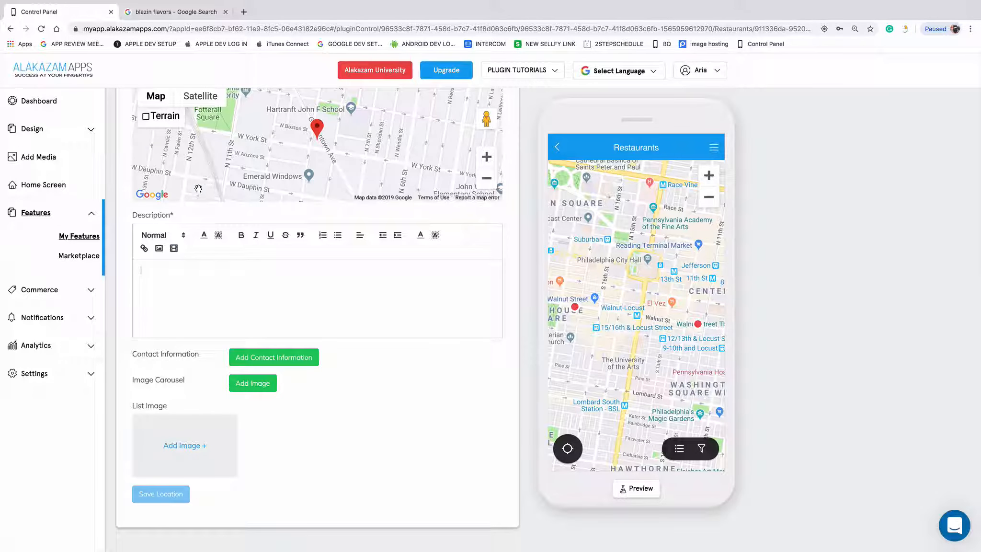
{"action": "type", "text": "Gour"}
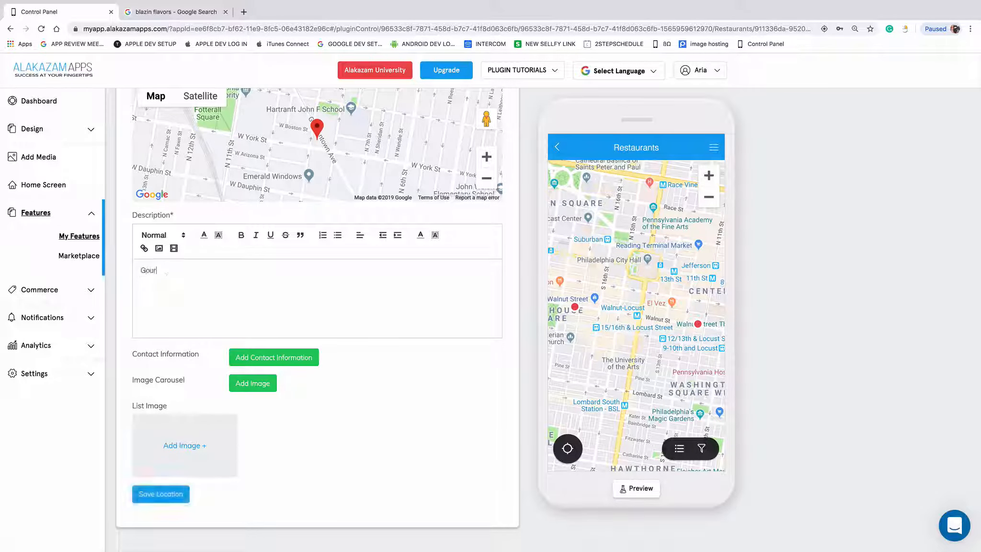
{"action": "type", "text": "n"}
{"action": "key", "text": "BackSpace"}
{"action": "type", "text": "met Desserts"}
- Look up the opening time in the Google listing and add the description line Opens at 1PM
{"action": "left_click", "coordinate": [156, 12]}
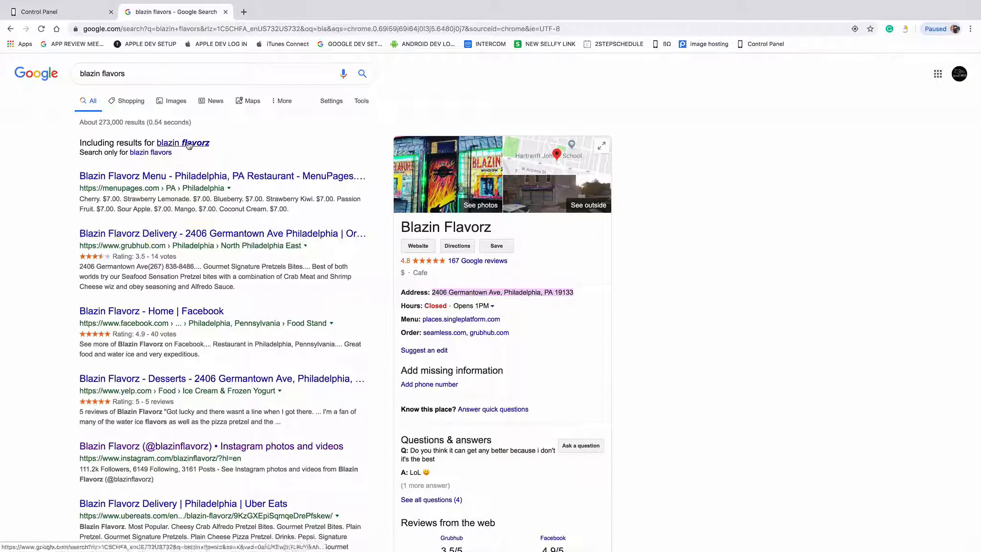
{"action": "left_click", "coordinate": [50, 8]}
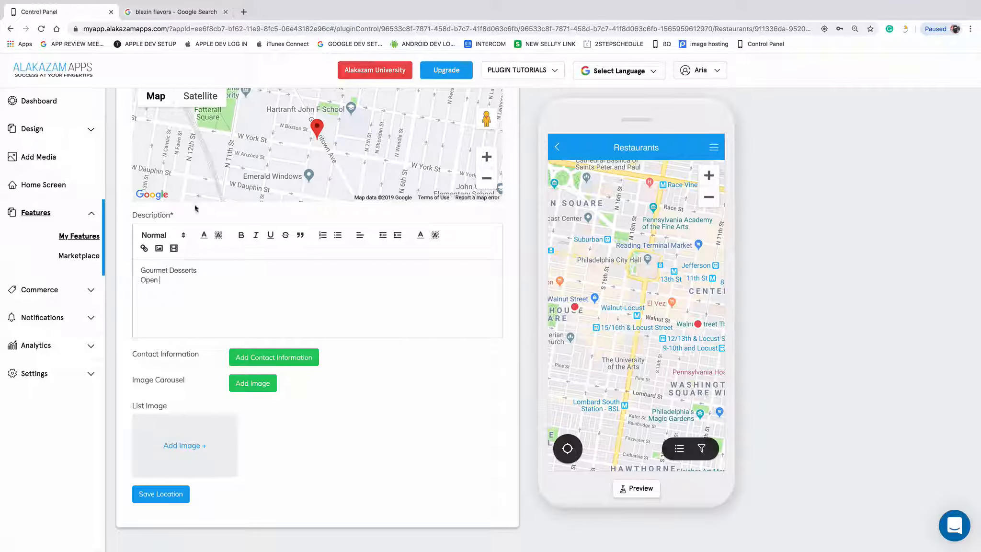
{"action": "type", "text": "s at 1PM"}
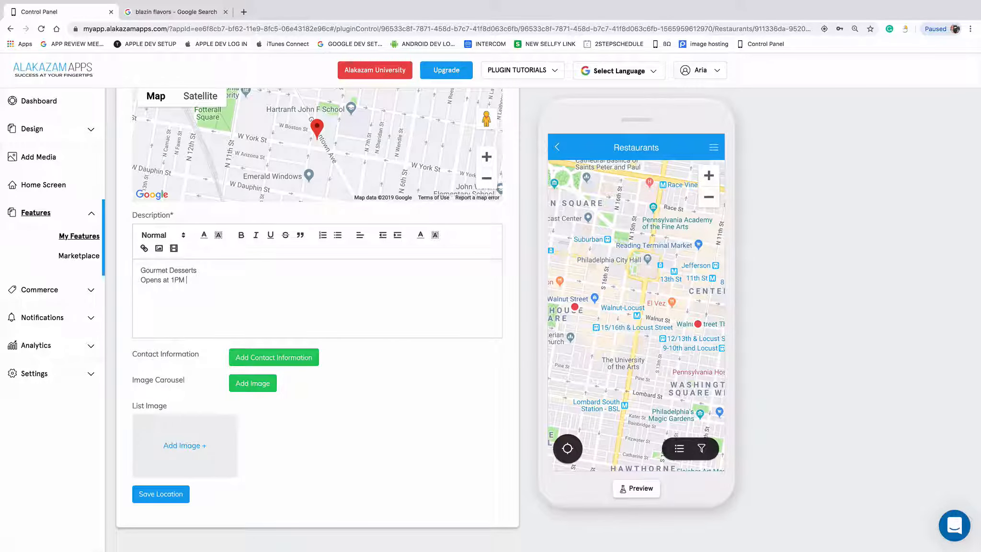
- Add a Call Number contact action with the button text CALL NOW, fill in the phone number, and save it
{"action": "left_click", "coordinate": [297, 360]}
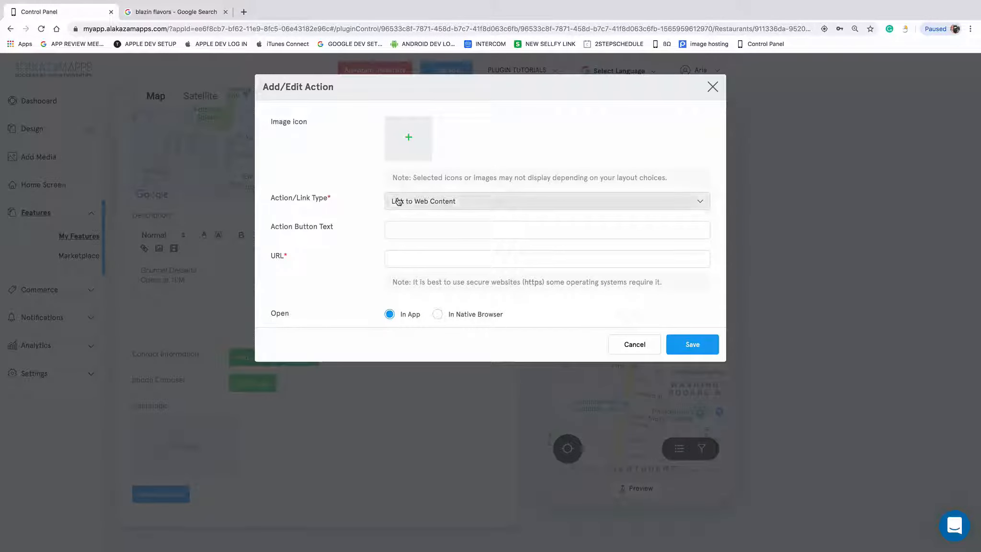
{"action": "left_click", "coordinate": [423, 201]}
{"action": "left_click", "coordinate": [422, 219]}
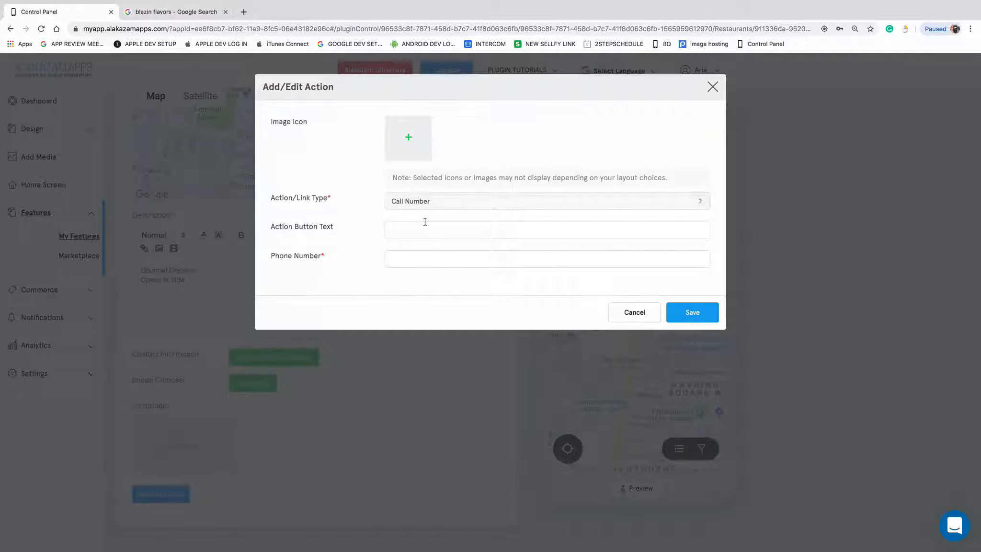
{"action": "left_click", "coordinate": [424, 233]}
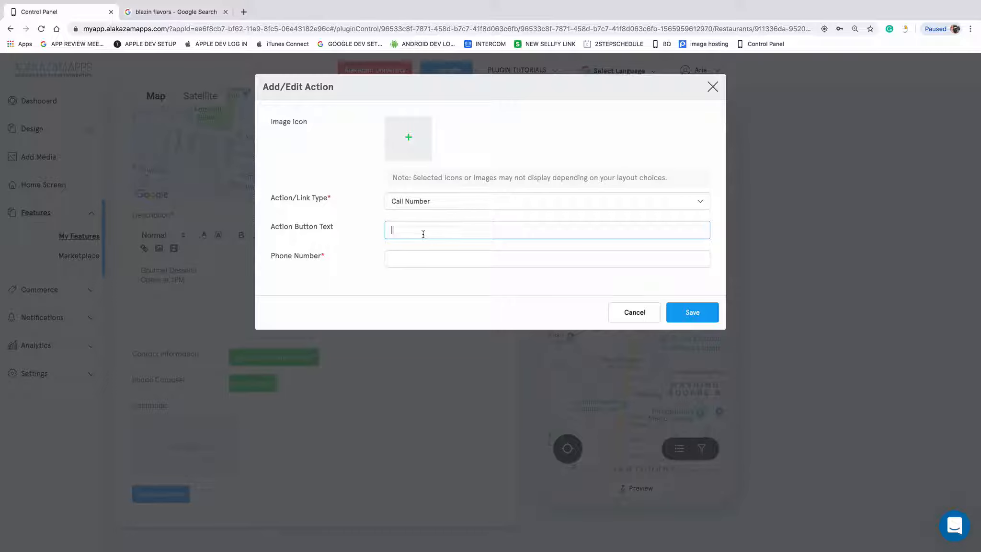
{"action": "type", "text": "CALL NO W"}
{"action": "left_click", "coordinate": [431, 261]}
{"action": "type", "text": "555"}
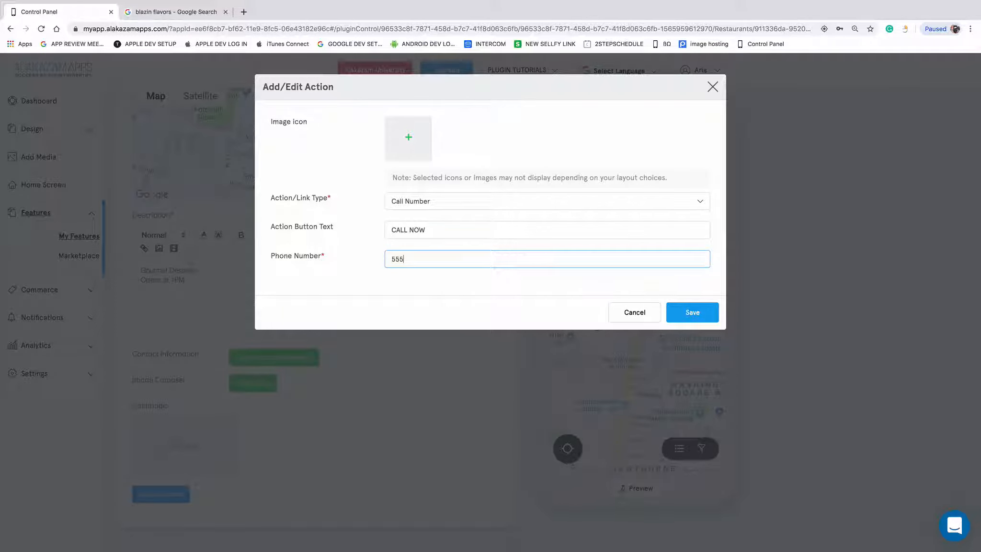
{"action": "type", "text": "-555-5555"}
{"action": "left_click", "coordinate": [688, 312]}
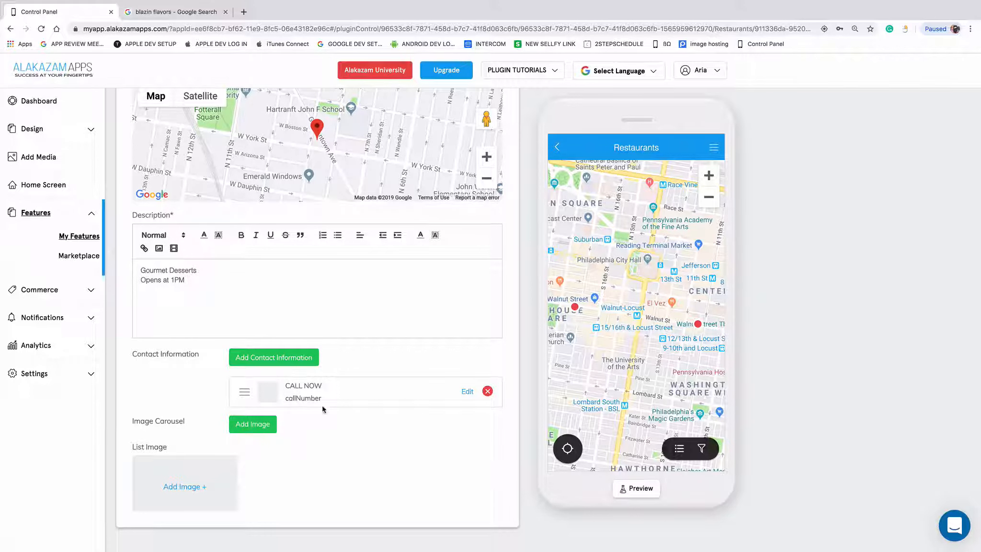
- Start adding an image to the location's image carousel and search the stock images for preztels
{"action": "scroll", "coordinate": [336, 400], "scroll_direction": "down", "scroll_amount": 1}
{"action": "scroll", "coordinate": [296, 414], "scroll_direction": "down", "scroll_amount": 1}
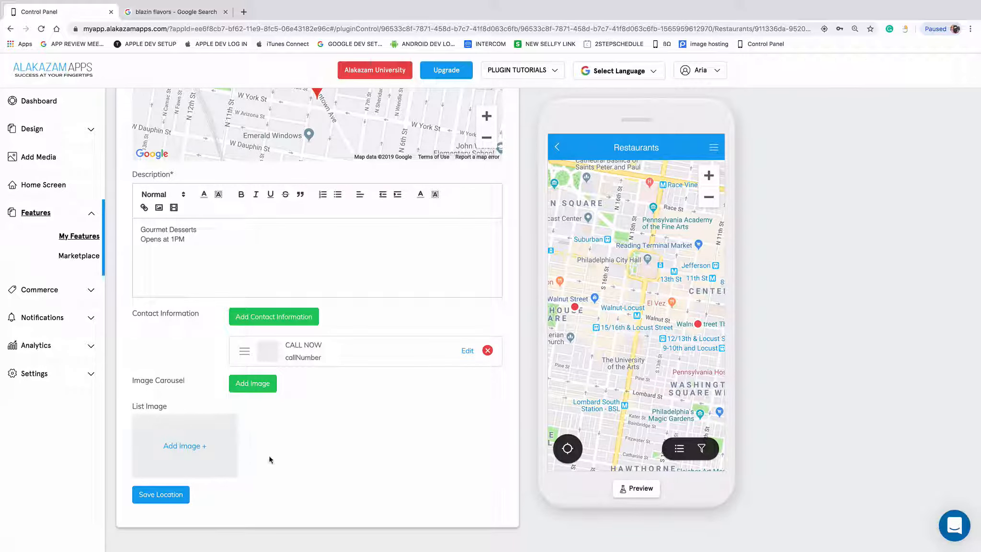
{"action": "left_click", "coordinate": [259, 383]}
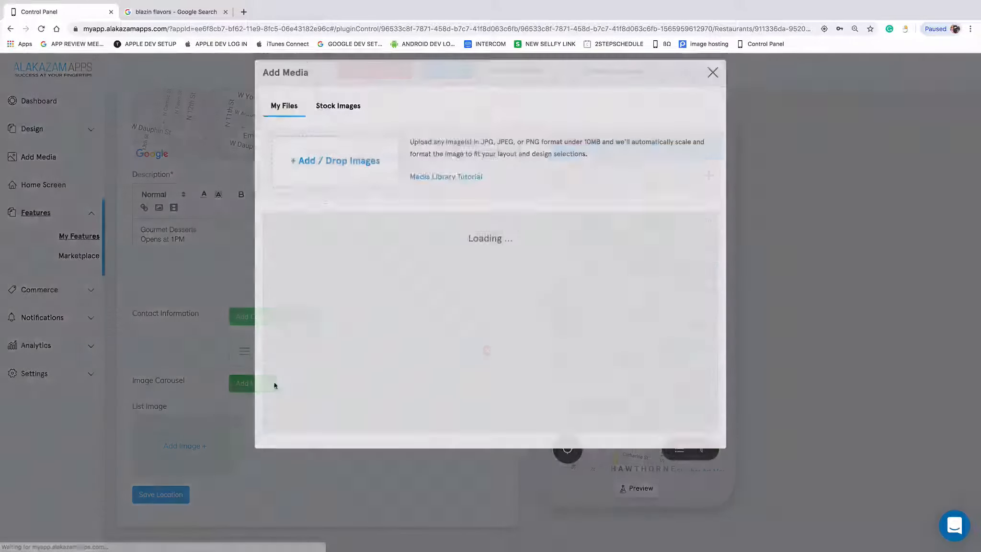
{"action": "left_click", "coordinate": [345, 119]}
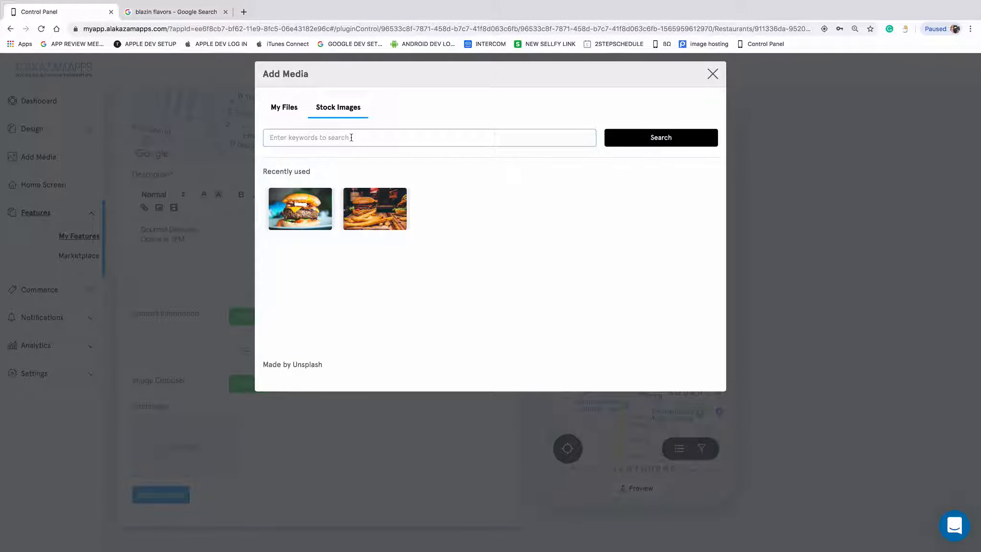
{"action": "left_click", "coordinate": [351, 138]}
{"action": "type", "text": "p"}
{"action": "type", "text": "reztels"}
{"action": "key", "text": "Return"}
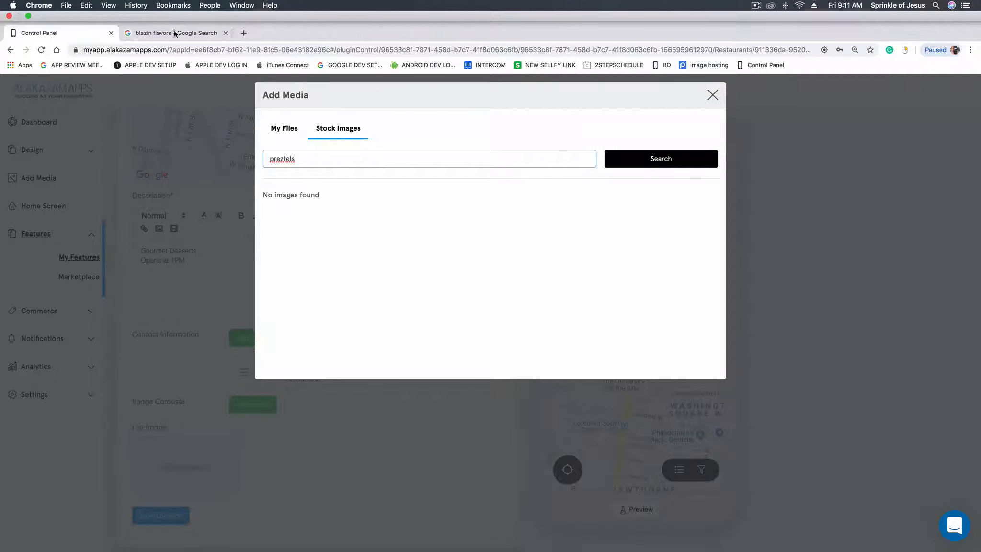
- Check the restaurant's Google results and search the stock images for pretzel
{"action": "left_click", "coordinate": [175, 33]}
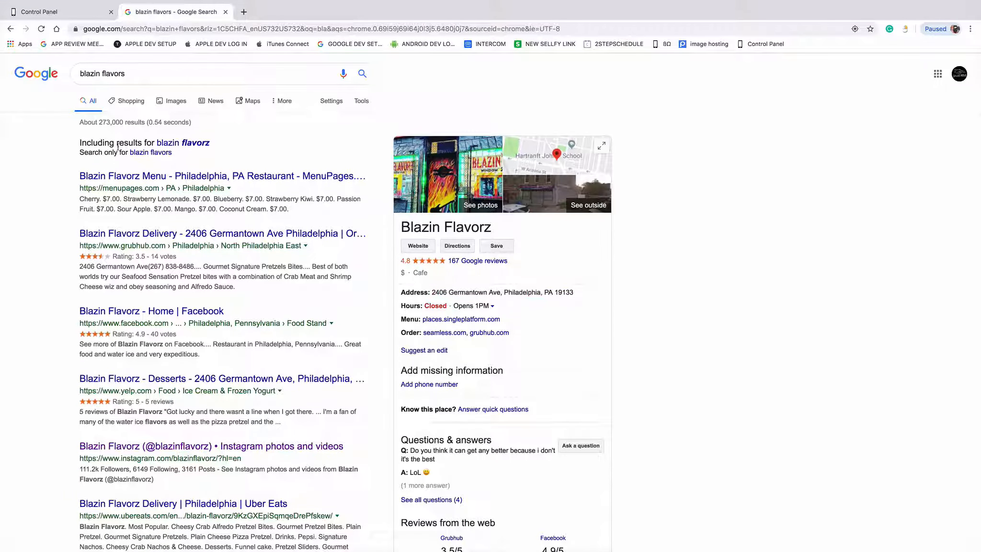
{"action": "left_click", "coordinate": [58, 14]}
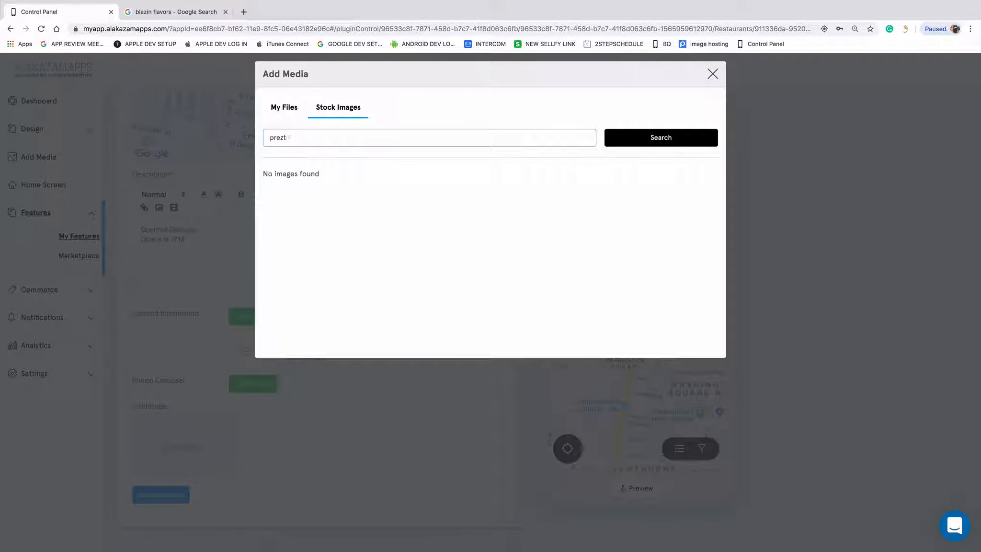
{"action": "type", "text": "tzel"}
{"action": "key", "text": "Return"}
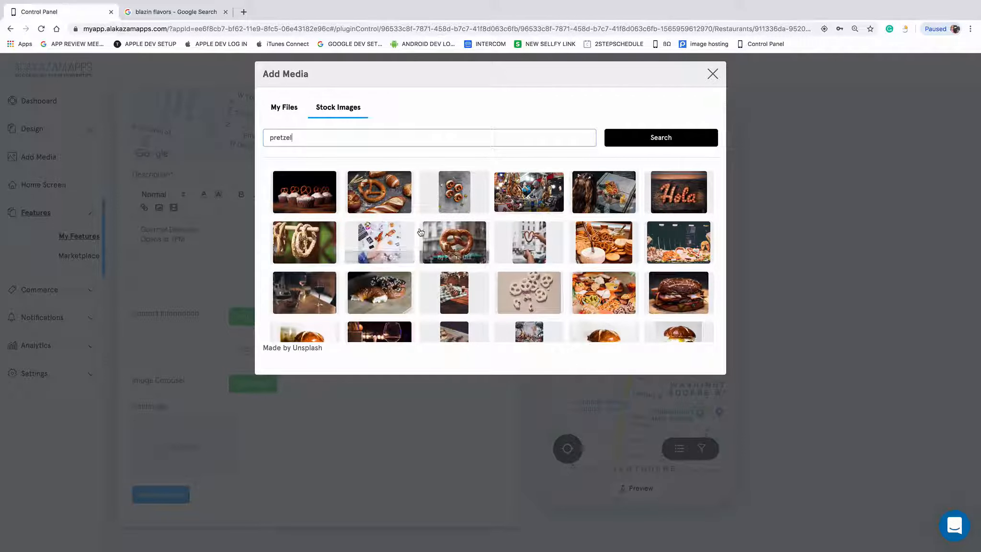
- Insert three stock images into the image carousel: the pretzel with breads, the pretzel-topped cupcakes and the upright hand-held pretzel photo
{"action": "scroll", "coordinate": [420, 232], "scroll_direction": "down", "scroll_amount": 1}
{"action": "scroll", "coordinate": [420, 232], "scroll_direction": "up", "scroll_amount": 1}
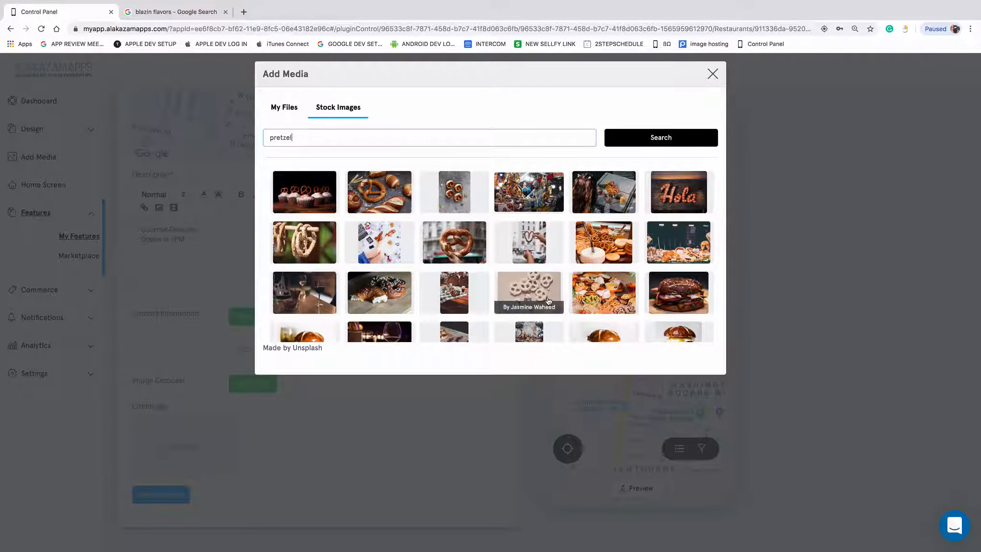
{"action": "scroll", "coordinate": [549, 300], "scroll_direction": "down", "scroll_amount": 5}
{"action": "scroll", "coordinate": [526, 287], "scroll_direction": "up", "scroll_amount": 5}
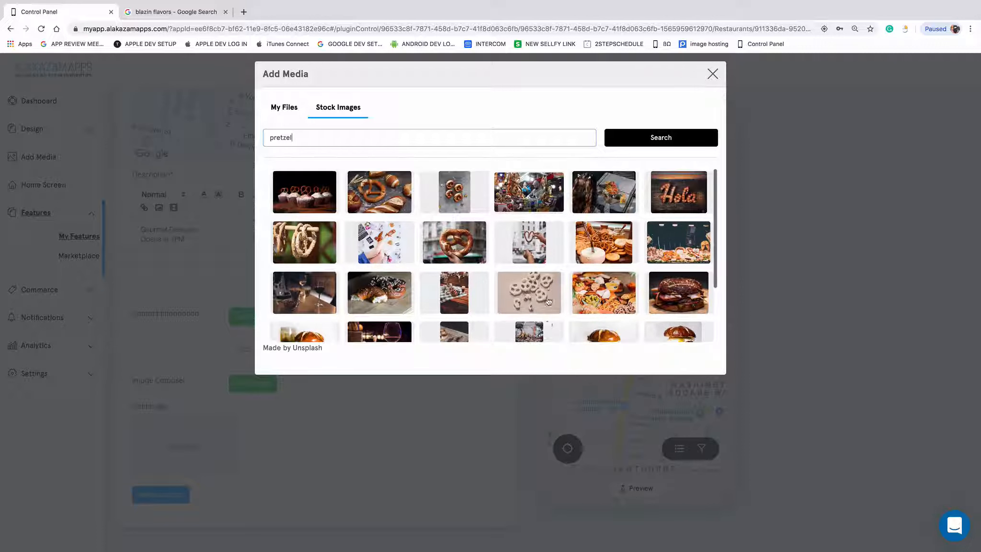
{"action": "left_click", "coordinate": [387, 188]}
{"action": "left_click", "coordinate": [326, 195]}
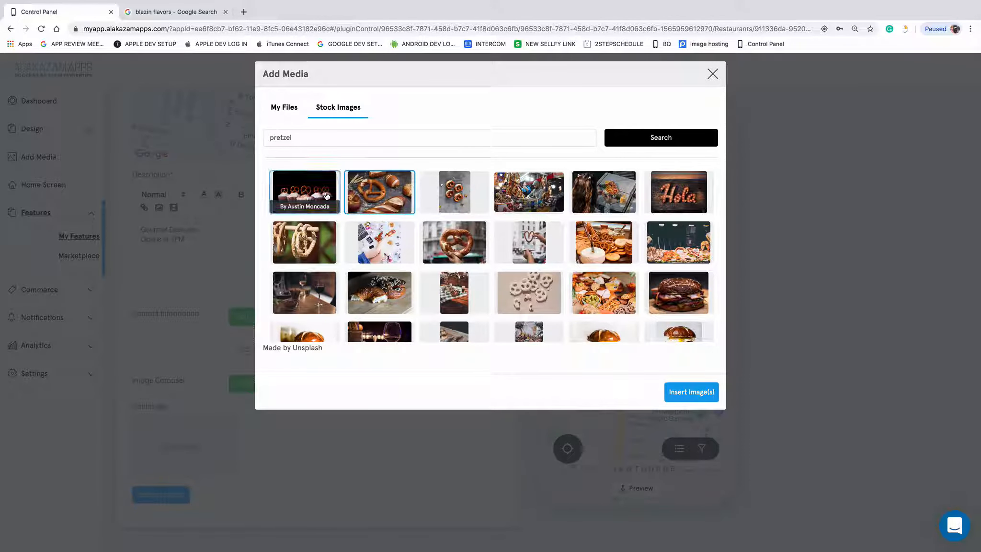
{"action": "left_click", "coordinate": [543, 233]}
{"action": "left_click", "coordinate": [685, 395]}
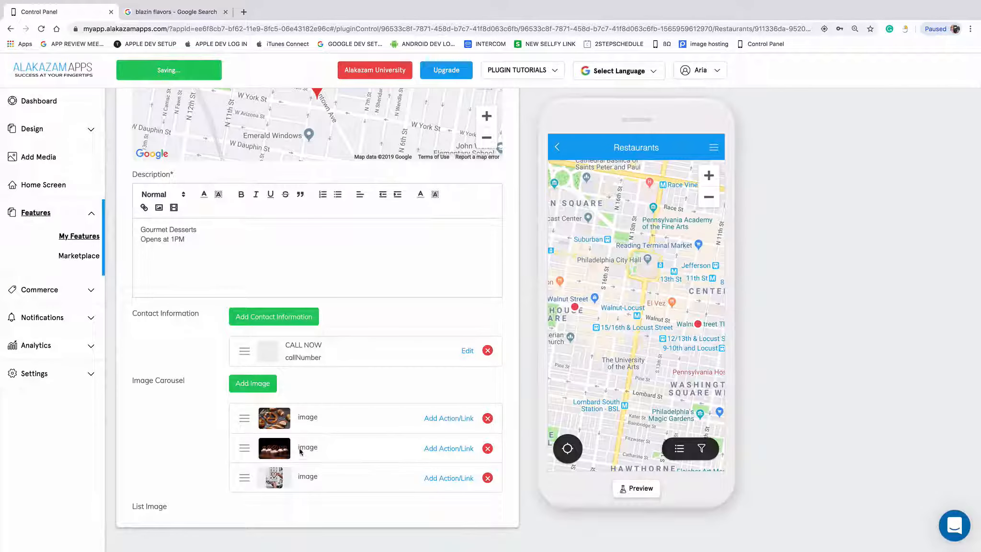
- Remove the cupcake image and the upright pretzel photo from the image carousel
{"action": "scroll", "coordinate": [390, 439], "scroll_direction": "down", "scroll_amount": 2}
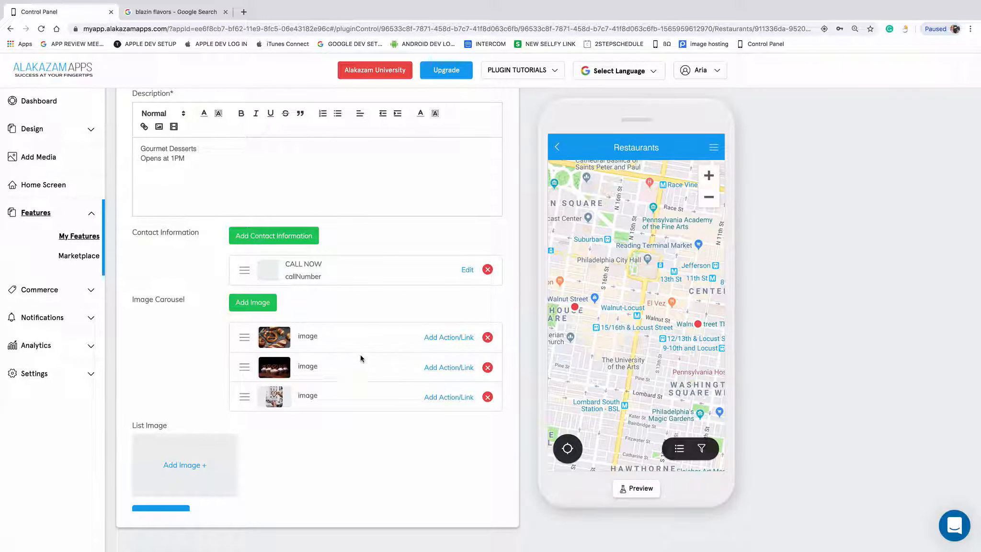
{"action": "left_click", "coordinate": [488, 368]}
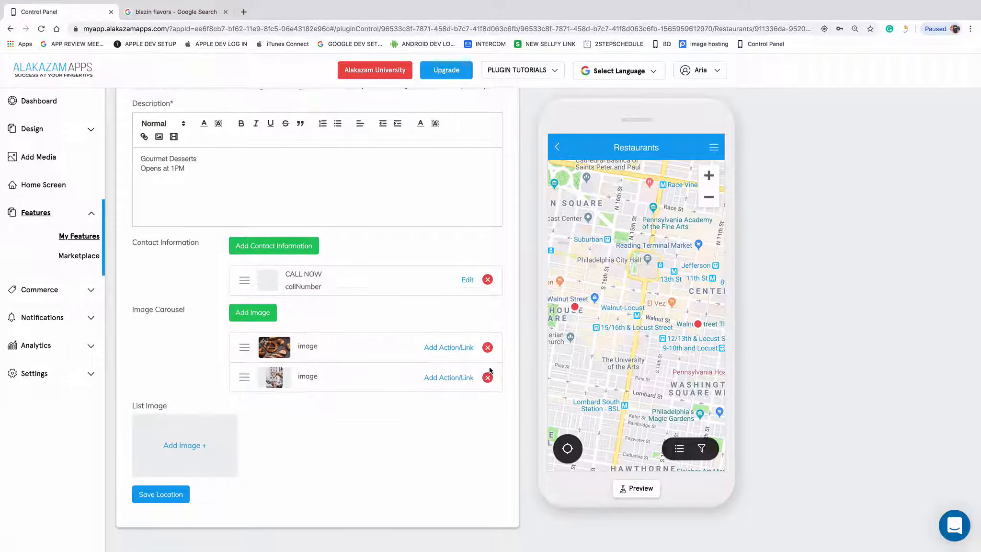
{"action": "left_click", "coordinate": [487, 376]}
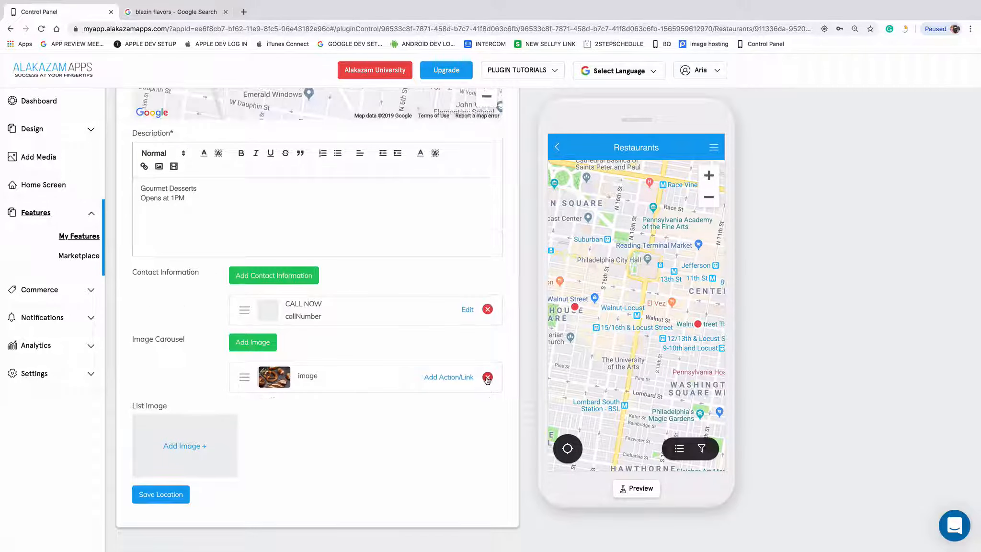
- Set the recently used stock photo of the pretzel with breads as the list image and save the location
{"action": "left_click", "coordinate": [184, 444]}
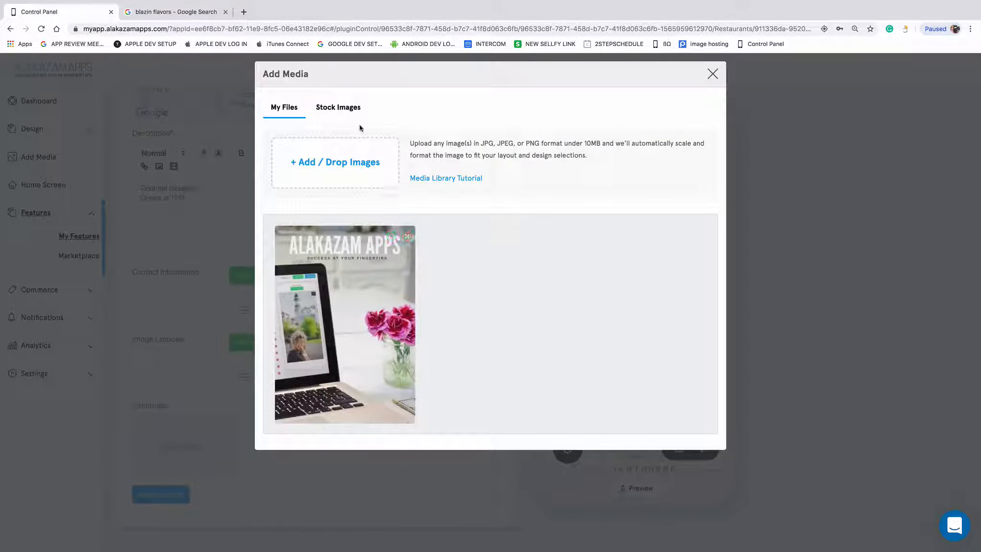
{"action": "mouse_move", "coordinate": [388, 308]}
{"action": "left_click", "coordinate": [348, 112]}
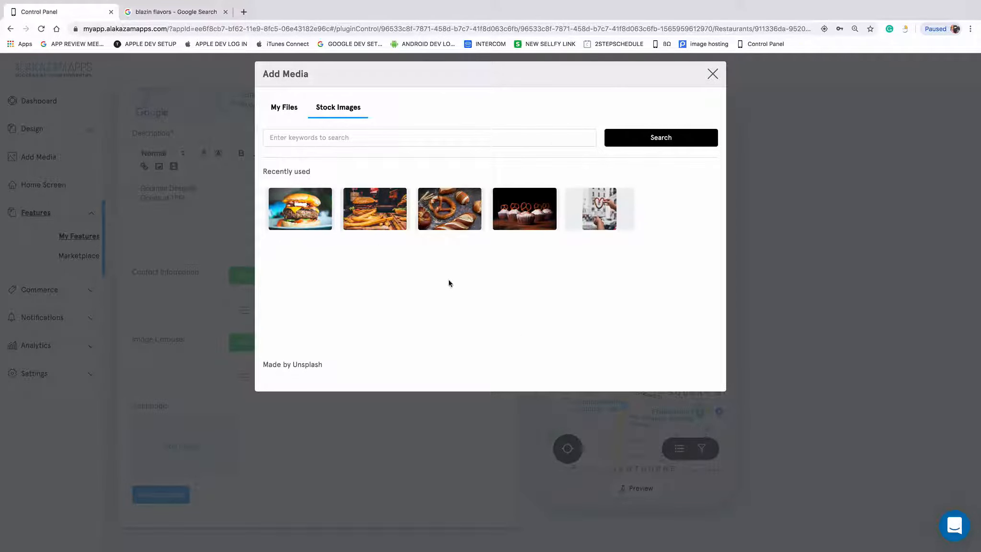
{"action": "left_click", "coordinate": [585, 221]}
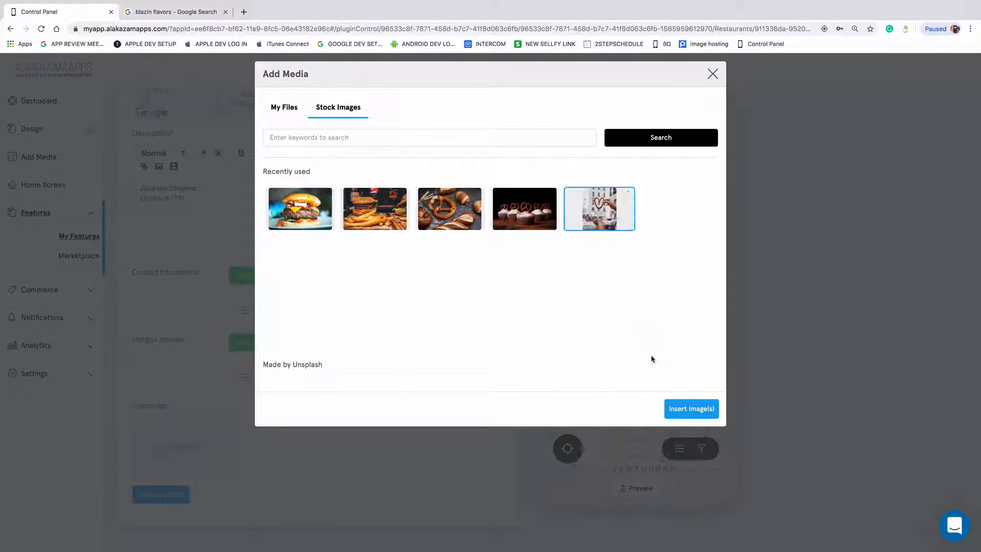
{"action": "left_click", "coordinate": [463, 223]}
{"action": "left_click", "coordinate": [686, 411]}
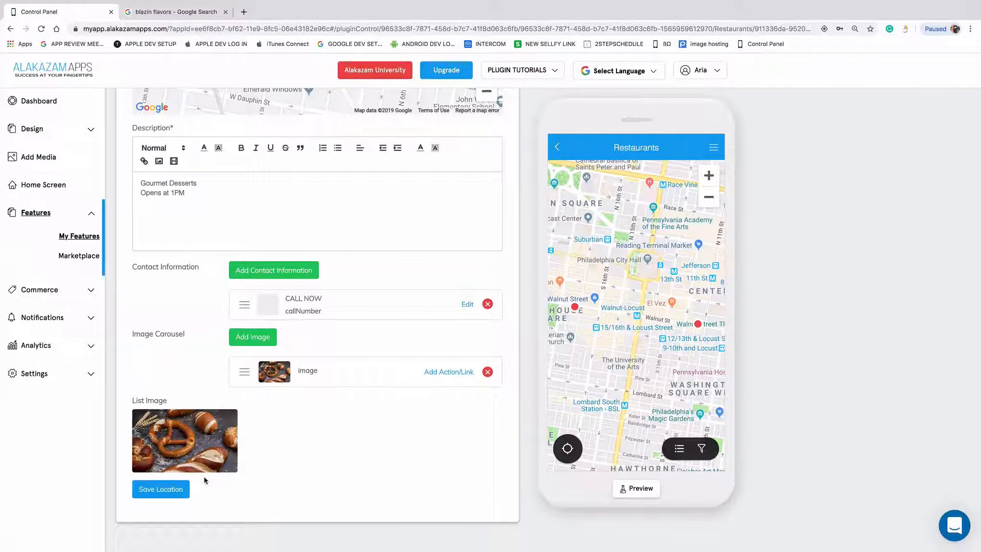
{"action": "left_click", "coordinate": [160, 489]}
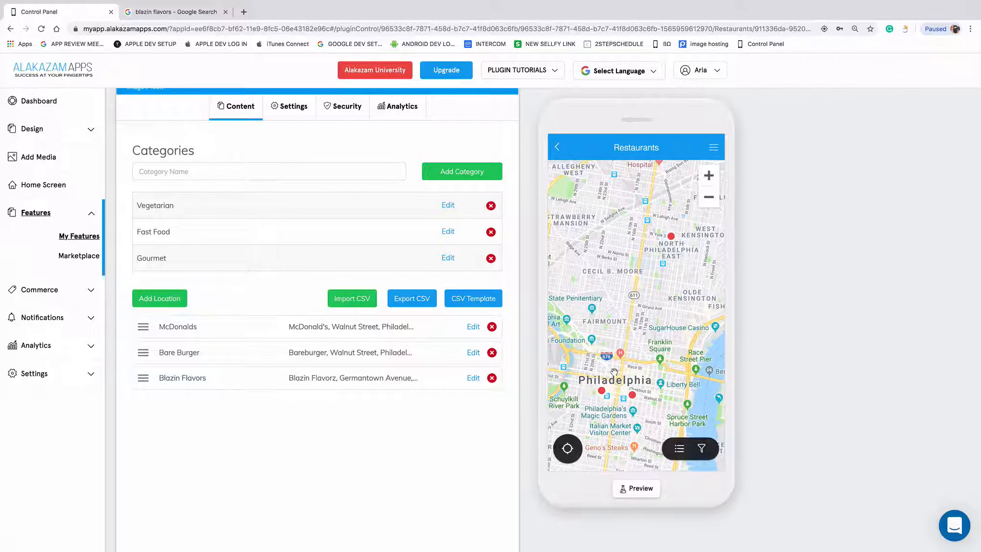
- Zoom out the preview map to find the Blazin Flavors marker, view its full details, and close its card
{"action": "scroll", "coordinate": [615, 374], "scroll_direction": "down", "scroll_amount": 3}
{"action": "scroll", "coordinate": [616, 374], "scroll_direction": "up", "scroll_amount": 3}
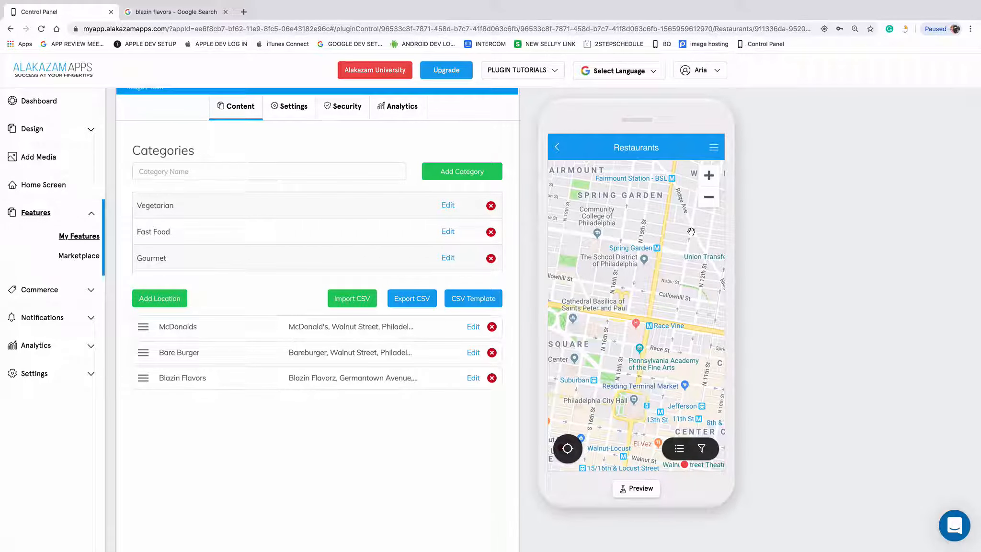
{"action": "left_click", "coordinate": [709, 197]}
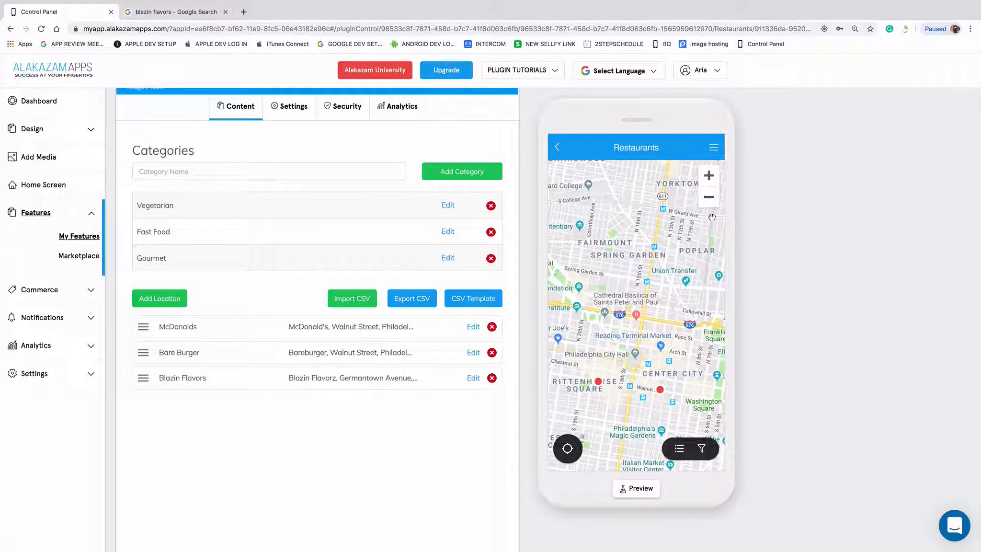
{"action": "left_click", "coordinate": [710, 196]}
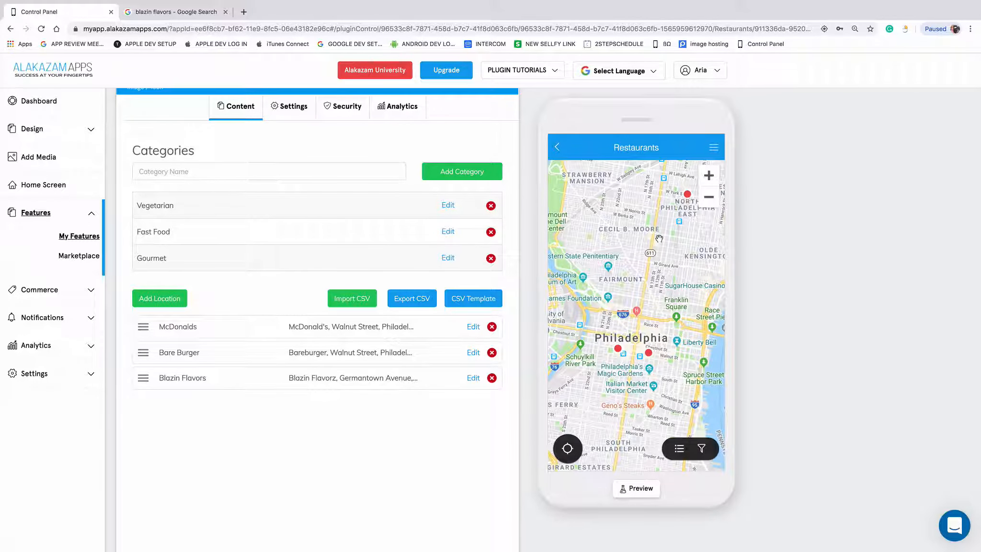
{"action": "left_click", "coordinate": [688, 199]}
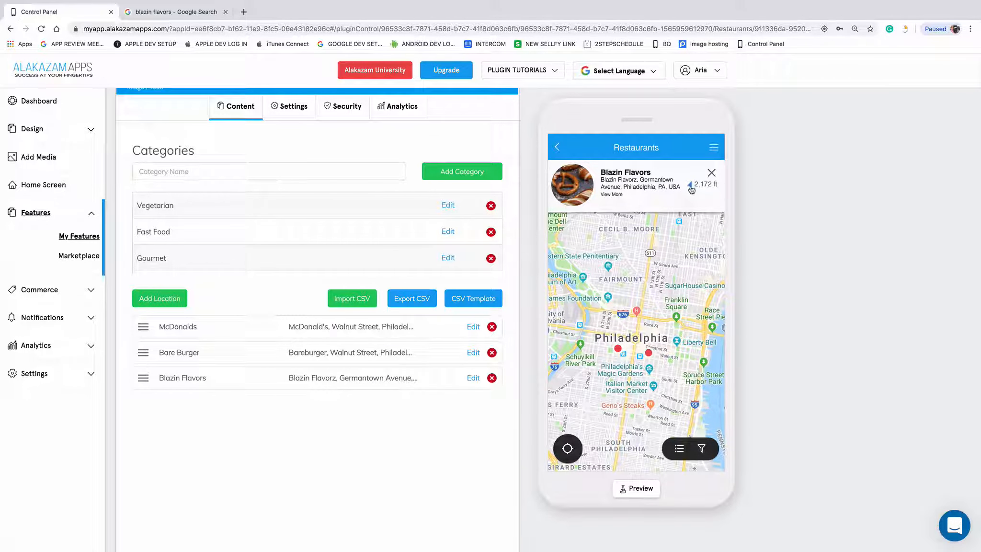
{"action": "left_click", "coordinate": [617, 195]}
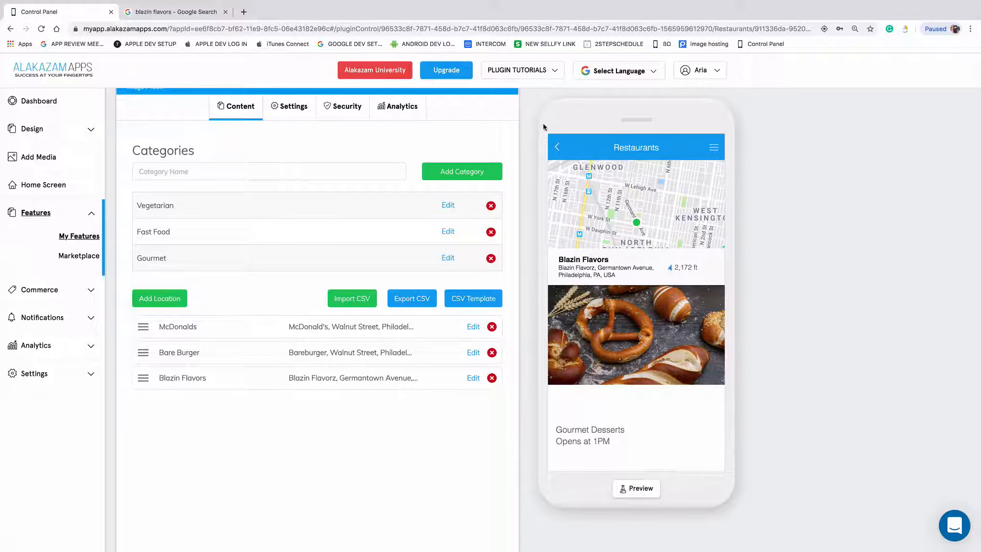
{"action": "left_click", "coordinate": [556, 148]}
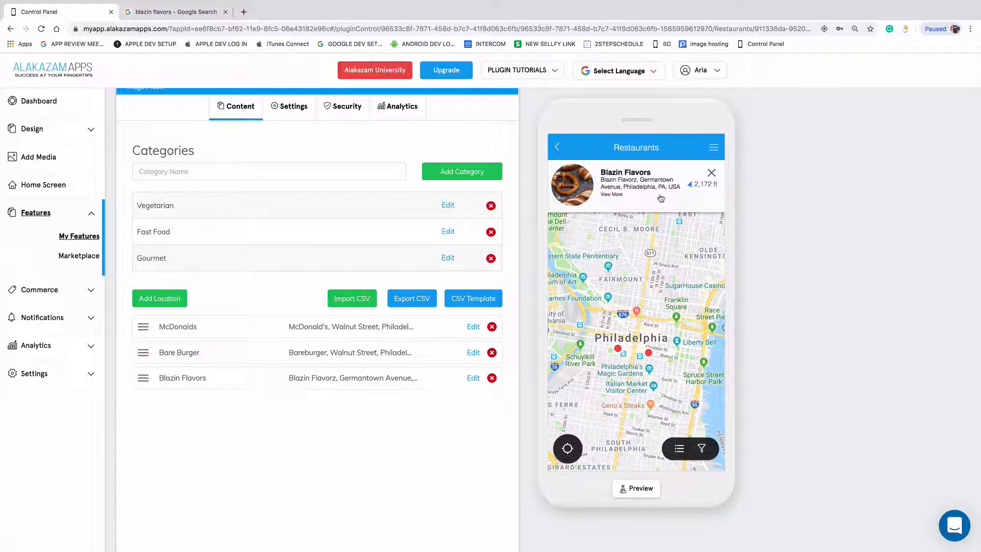
{"action": "left_click", "coordinate": [712, 172]}
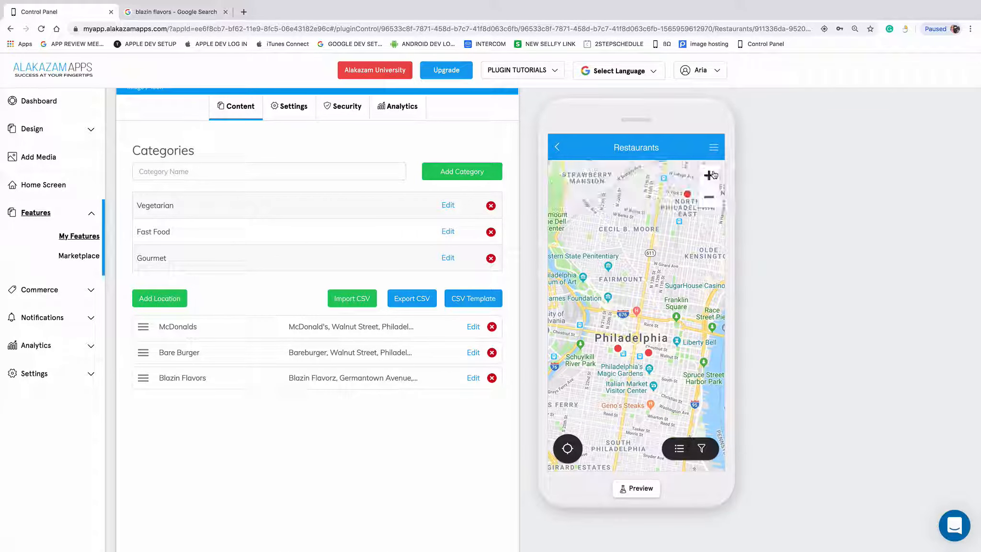
- Check the McDonalds and Bare Burger location cards from their markers on the preview map, closing each one
{"action": "left_click", "coordinate": [616, 351]}
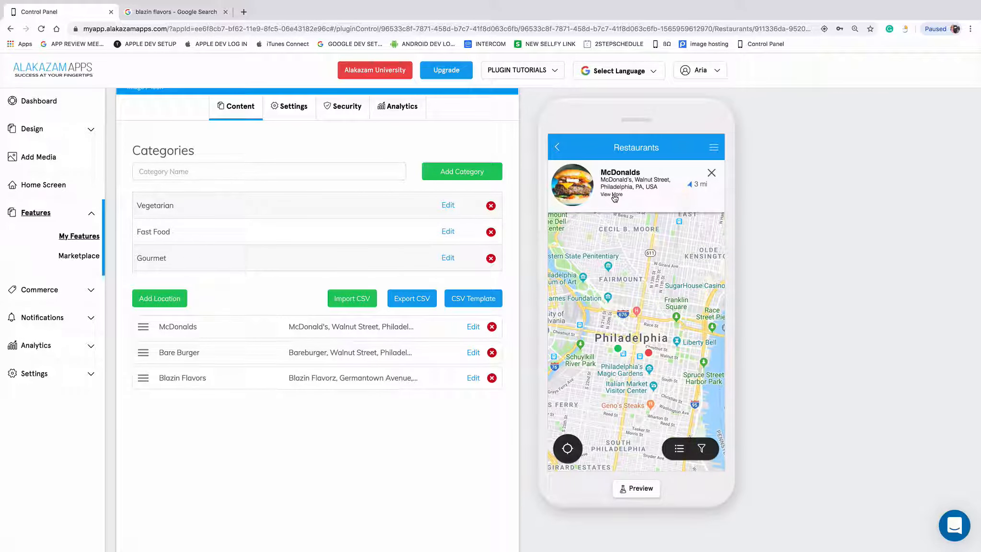
{"action": "left_click", "coordinate": [711, 173]}
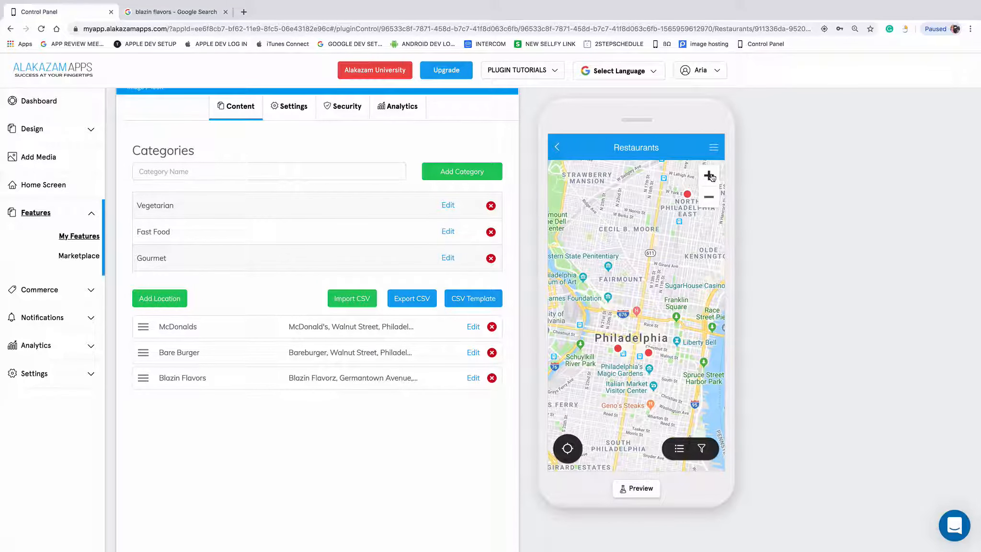
{"action": "left_click", "coordinate": [647, 352]}
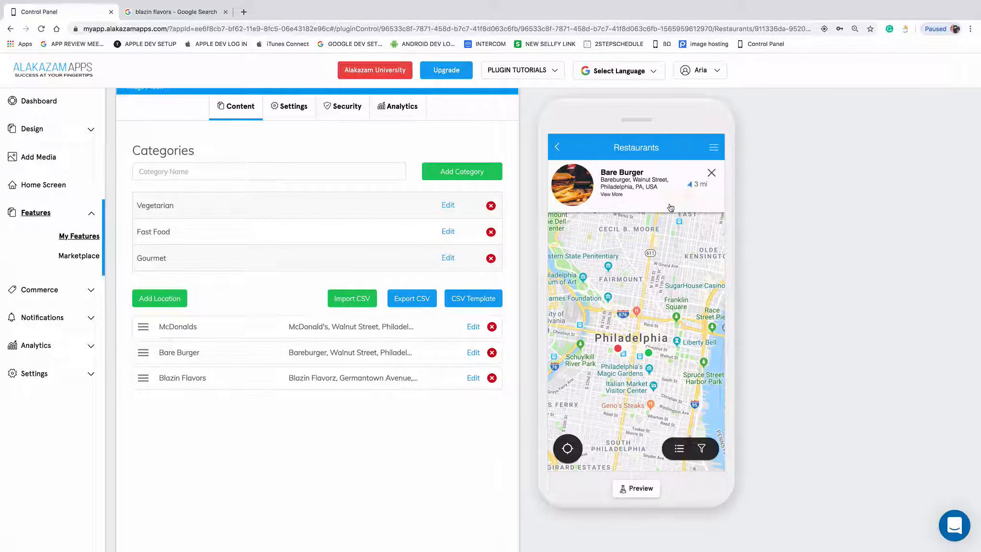
{"action": "left_click", "coordinate": [711, 174]}
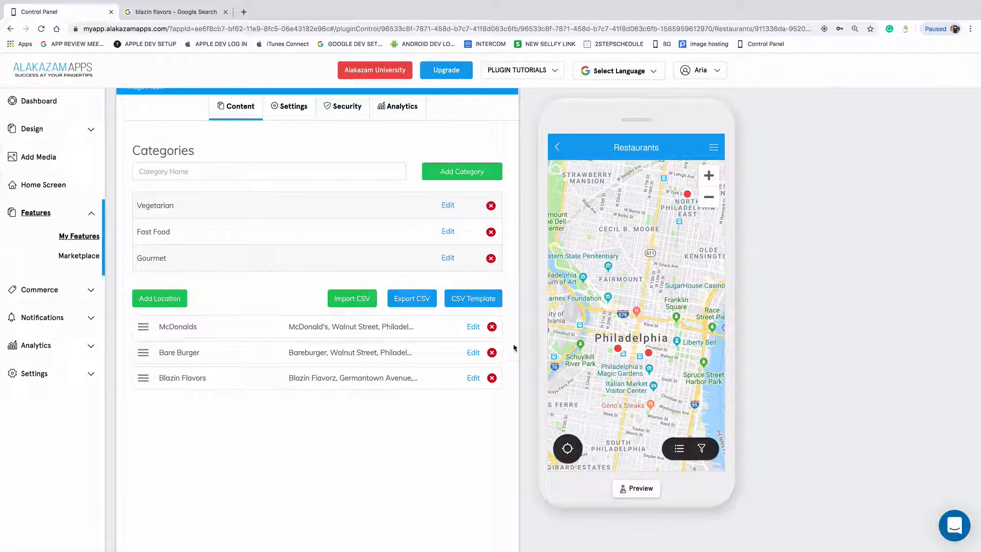
{"action": "scroll", "coordinate": [424, 365], "scroll_direction": "up", "scroll_amount": 2}
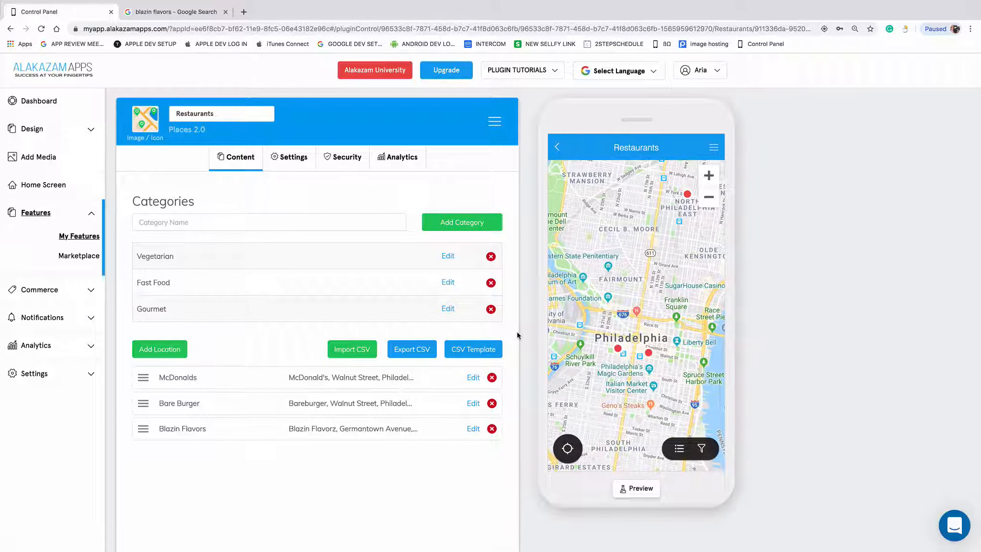
{"action": "mouse_move", "coordinate": [270, 3]}
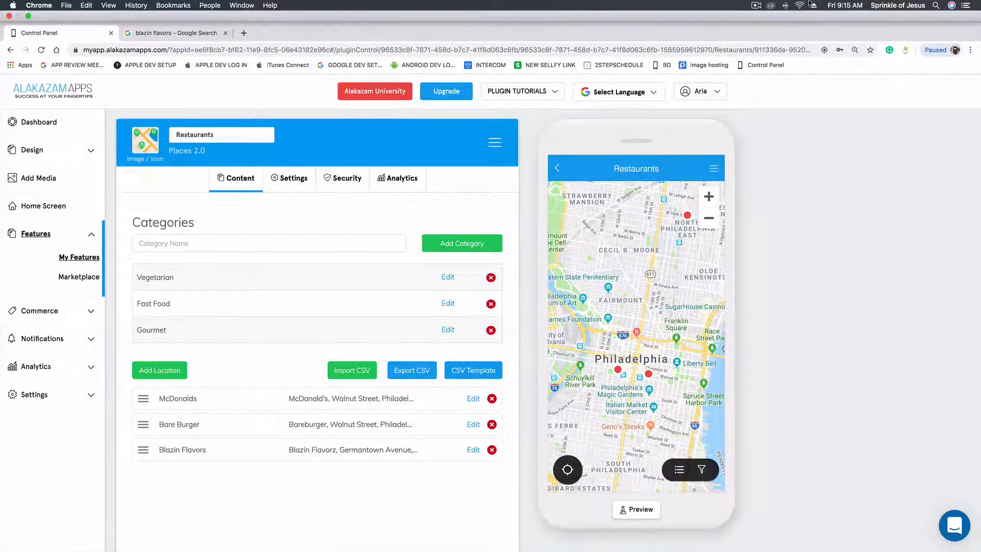